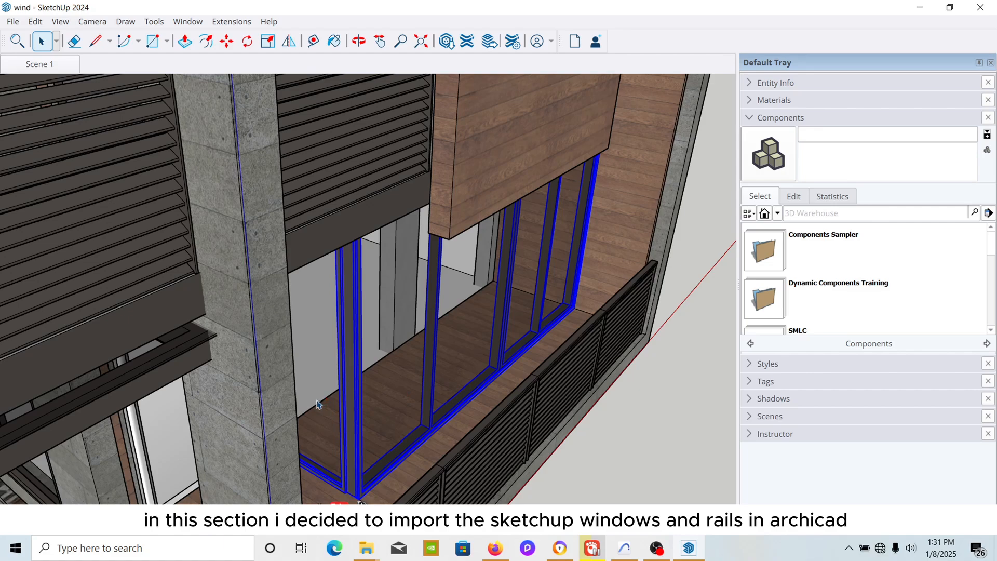
# Invert the selection of the front windows and delete everything else from the model.
pyautogui.press('Delete')
pyautogui.hotkey('ctrl', 'z')
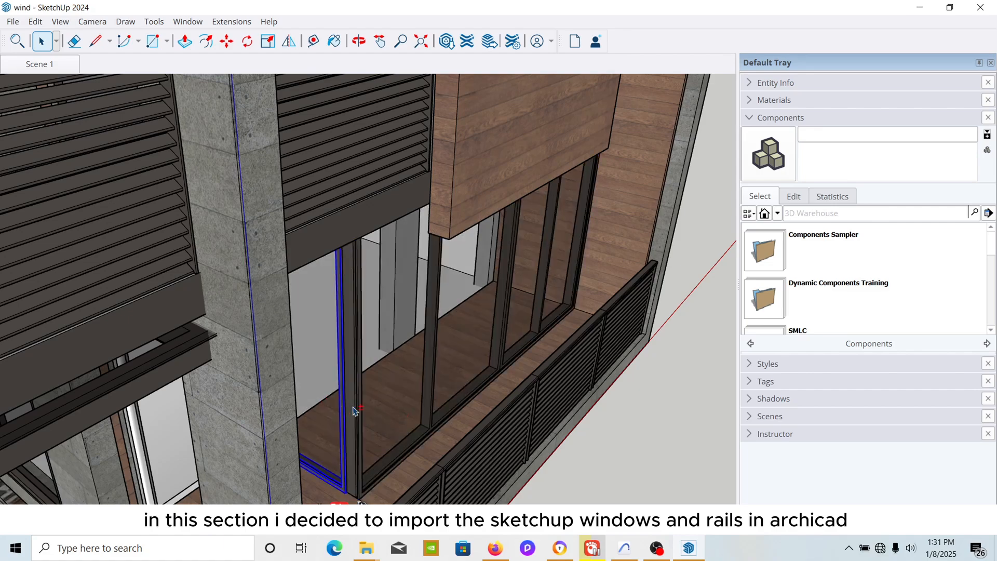
pyautogui.rightClick(355, 381)
pyautogui.click(35, 21)
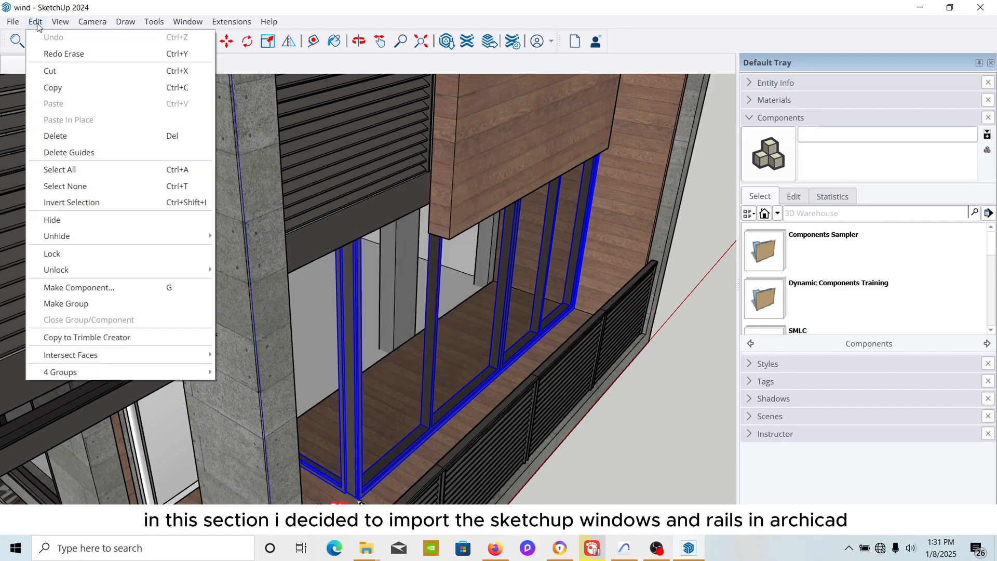
pyautogui.click(101, 204)
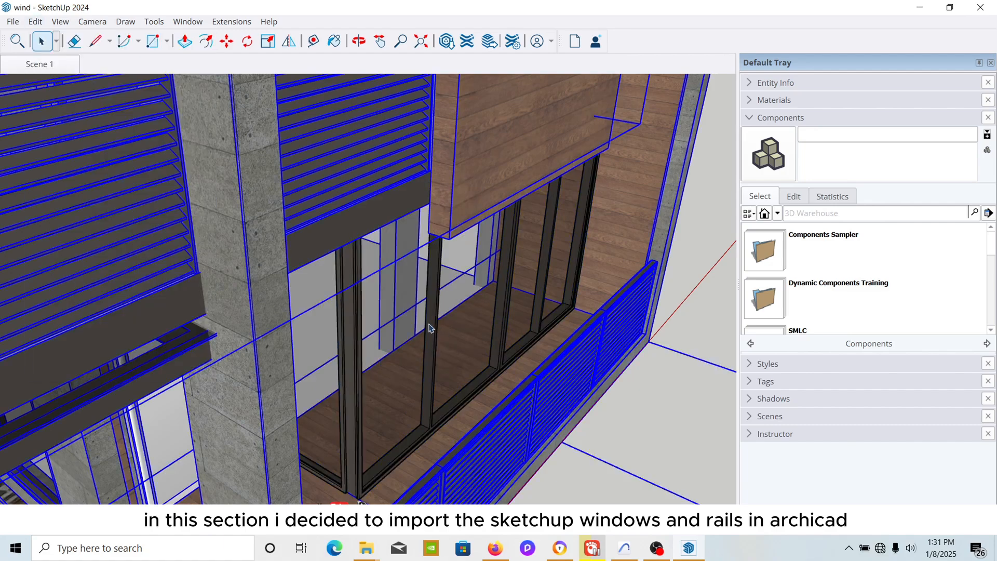
pyautogui.press('Delete')
pyautogui.scroll(-8, 425, 328)
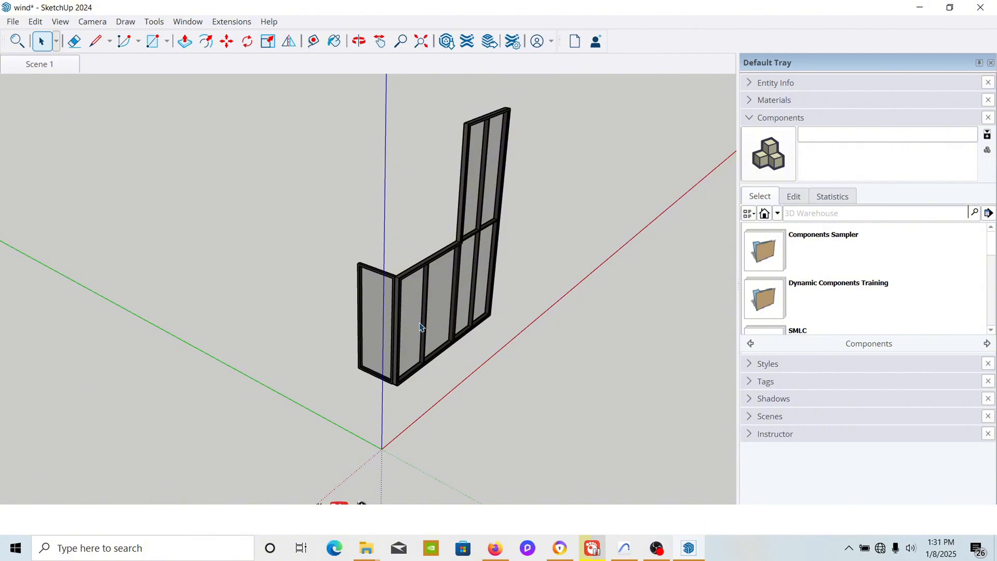
# Save a copy of the isolated front windows as wind 1 in the Tutorial For Animation Jan 2025 folder.
pyautogui.click(12, 21)
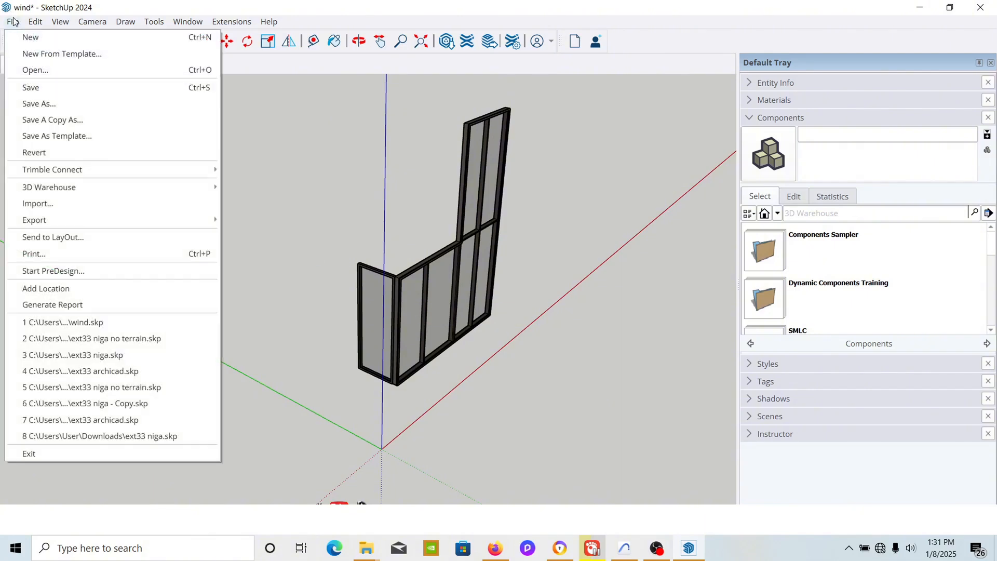
pyautogui.click(56, 120)
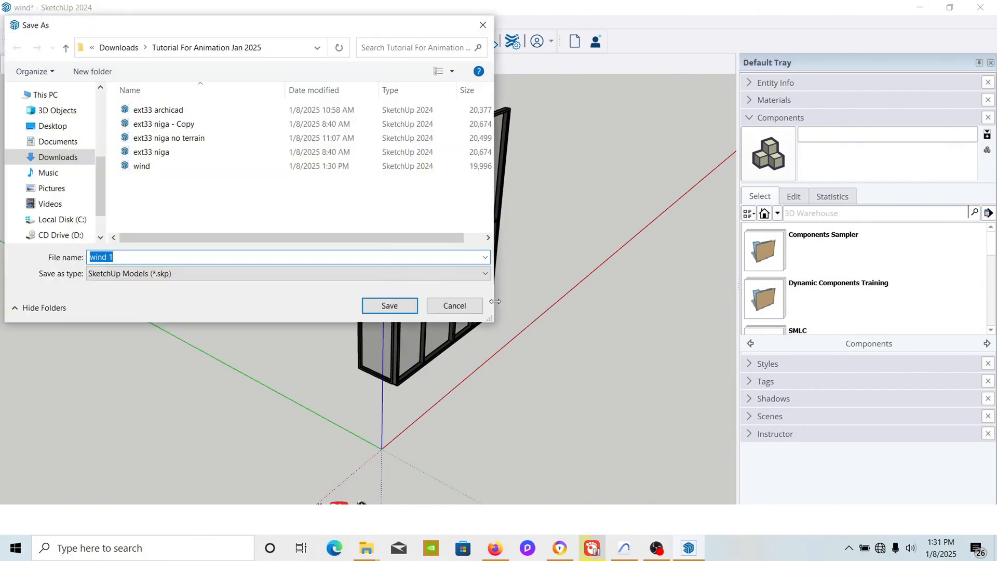
pyautogui.click(400, 308)
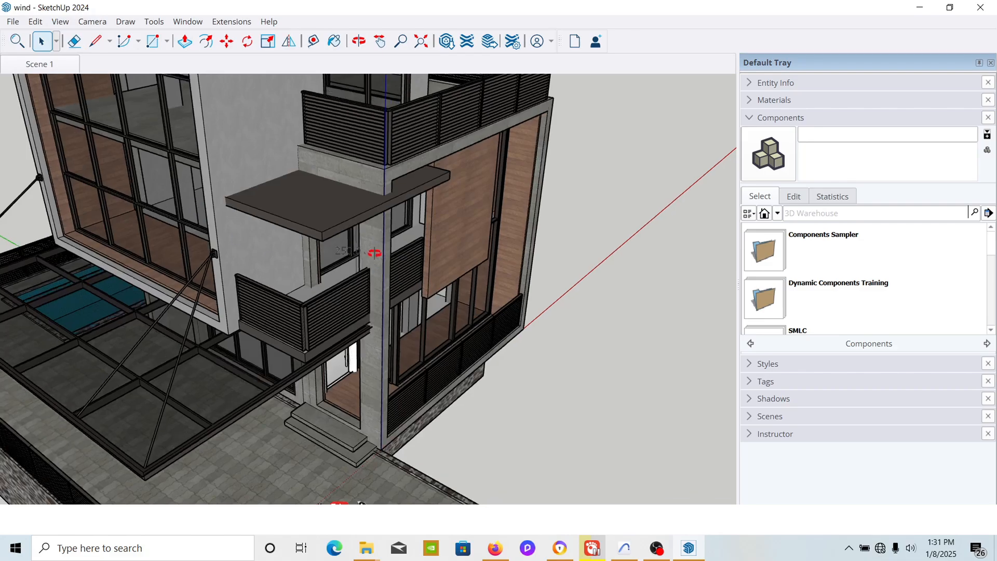
# Select the black slatted railing around the upper terrace of the house.
pyautogui.moveTo(374, 251); pyautogui.dragTo(280, 129)
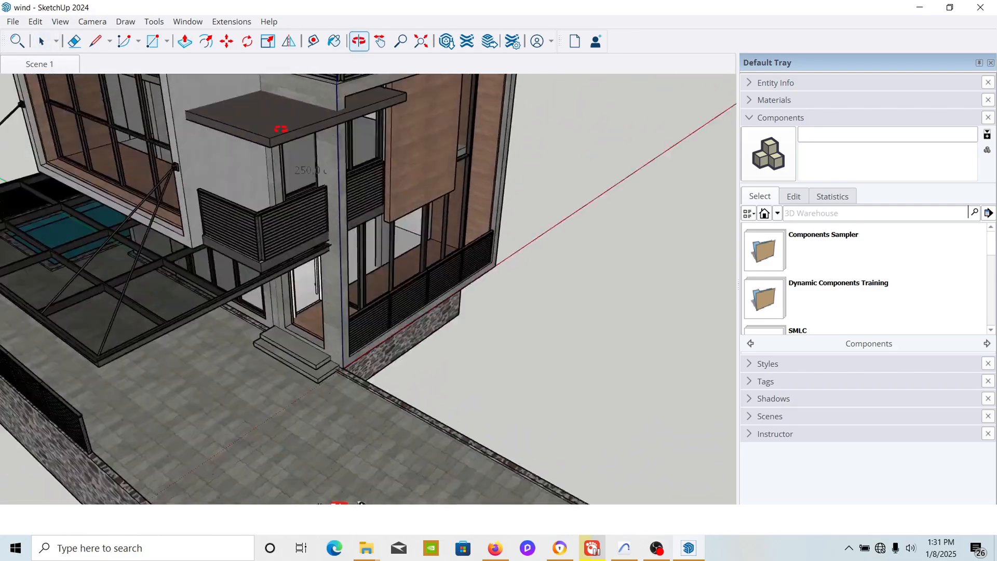
pyautogui.moveTo(281, 128); pyautogui.dragTo(223, 93, button='middle')
pyautogui.scroll(-3, 570, 397)
pyautogui.scroll(3, 470, 125)
pyautogui.click(451, 232)
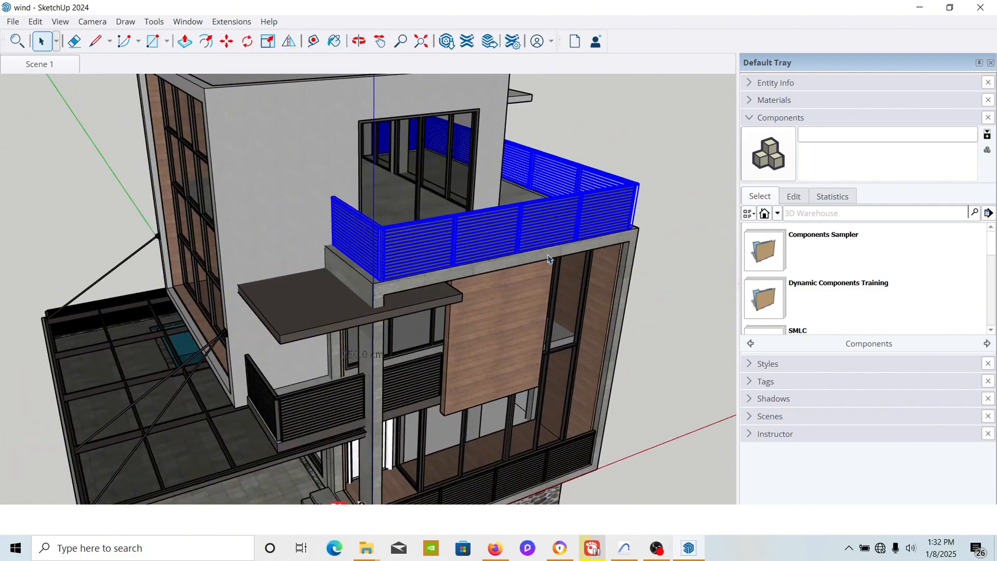
pyautogui.scroll(-3, 550, 259)
pyautogui.moveTo(373, 275); pyautogui.dragTo(527, 362, button='middle')
# Switch to Archicad and check which windows and railings the 3D house model already has.
pyautogui.click(629, 550)
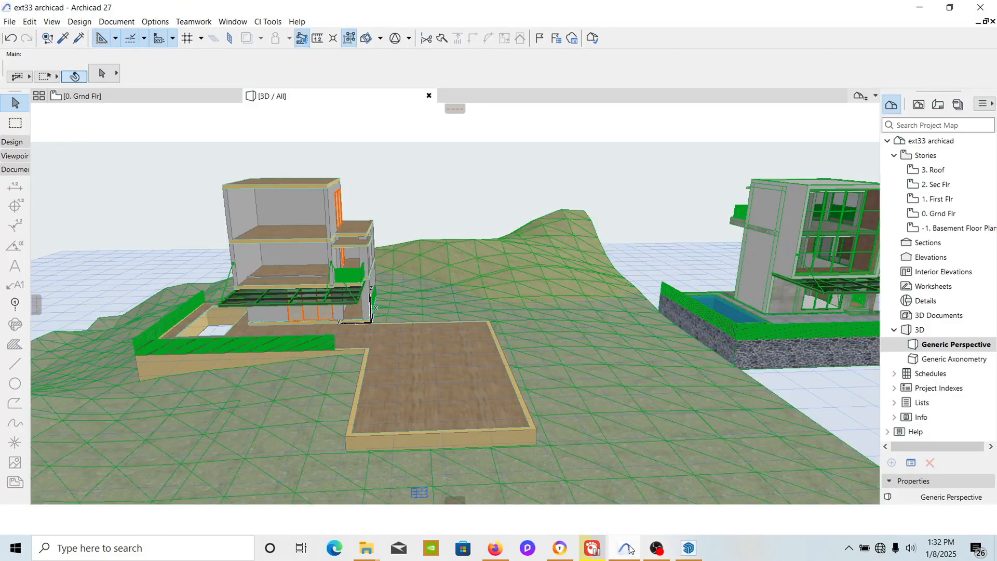
pyautogui.scroll(3, 345, 297)
pyautogui.moveTo(345, 297)
pyautogui.keyDown('shift'); pyautogui.mouseDown(button='middle')
pyautogui.moveTo(224, 326)
pyautogui.moveTo(177, 402)
pyautogui.moveTo(206, 346)
pyautogui.mouseUp(button='middle'); pyautogui.keyUp('shift')
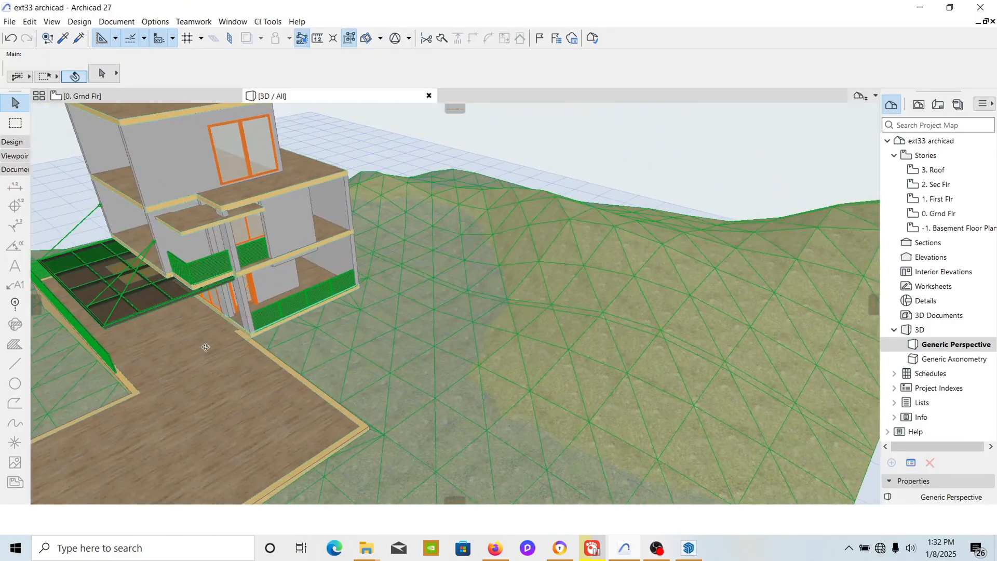
# Switch back to SketchUp, add the sliding window behind the terrace to the railing selection, and delete everything else by inverting the selection.
pyautogui.click(698, 551)
pyautogui.moveTo(537, 329)
pyautogui.mouseDown(button='middle')
pyautogui.moveTo(171, 204)
pyautogui.moveTo(454, 329)
pyautogui.moveTo(599, 325)
pyautogui.moveTo(355, 300)
pyautogui.mouseUp(button='middle')
pyautogui.scroll(4, 364, 307)
pyautogui.moveTo(459, 363); pyautogui.dragTo(476, 341, button='middle')
pyautogui.scroll(10, 477, 342)
pyautogui.press('space')
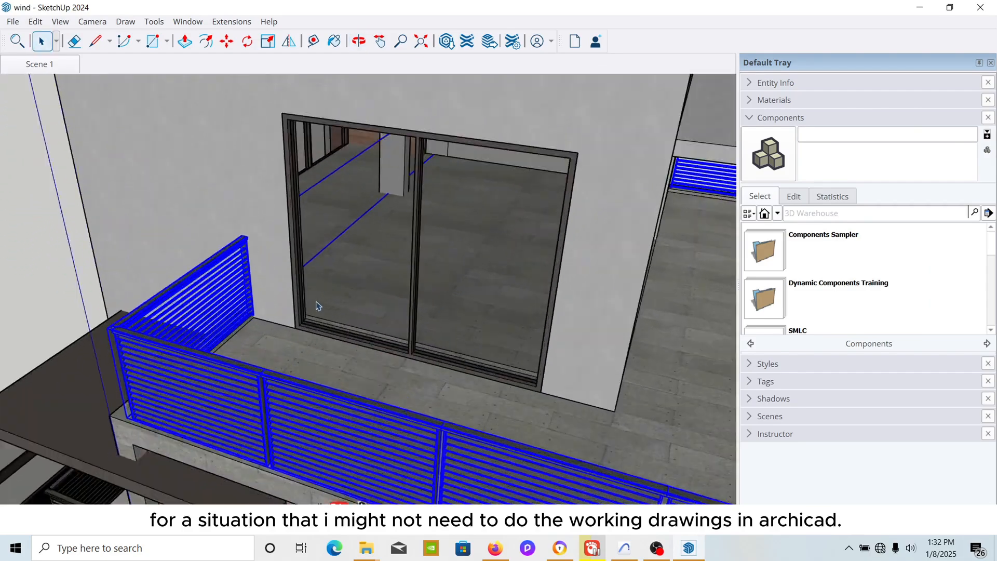
pyautogui.scroll(-10, 328, 347)
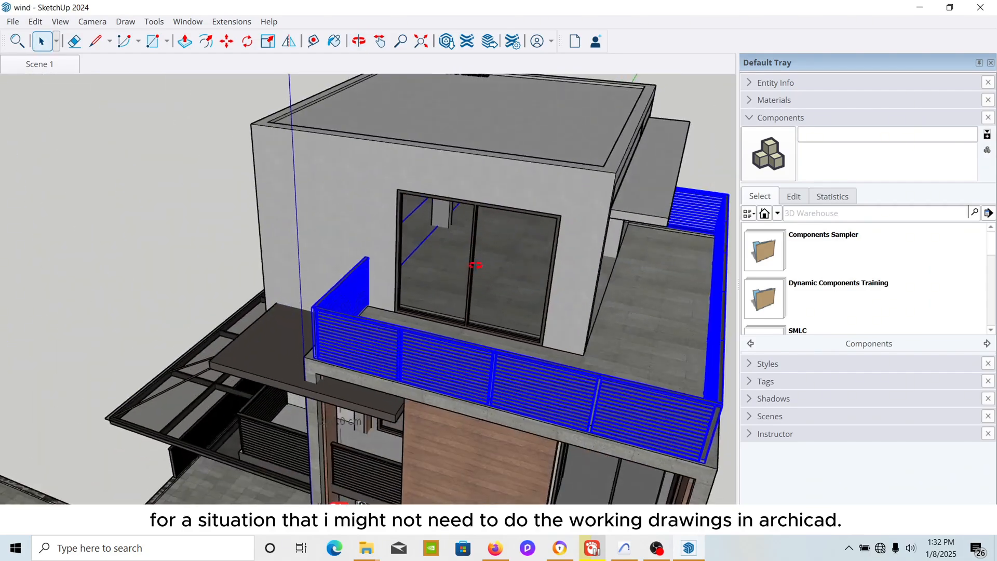
pyautogui.scroll(4, 400, 182)
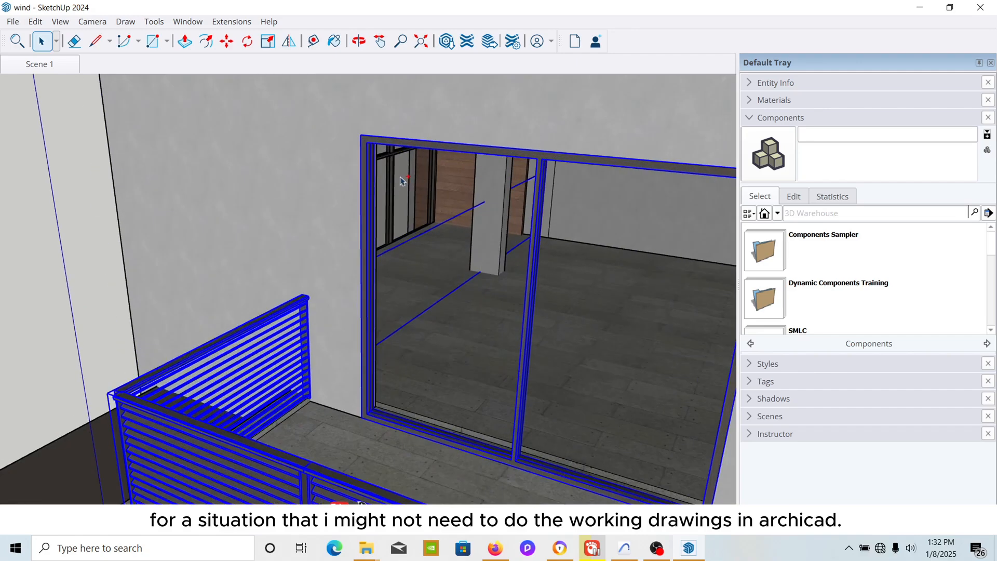
pyautogui.scroll(-4, 421, 189)
pyautogui.rightClick(443, 240)
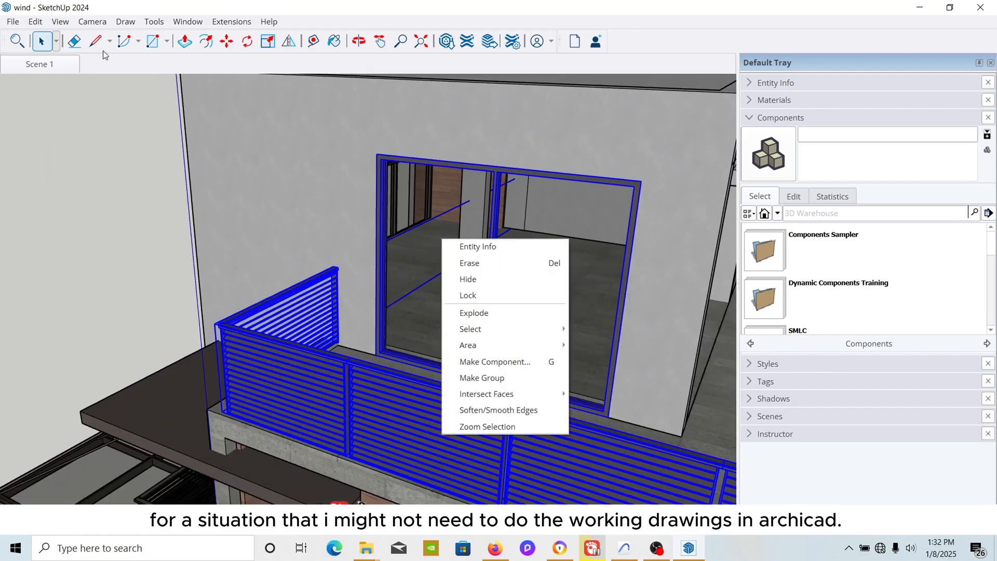
pyautogui.click(43, 21)
pyautogui.click(62, 202)
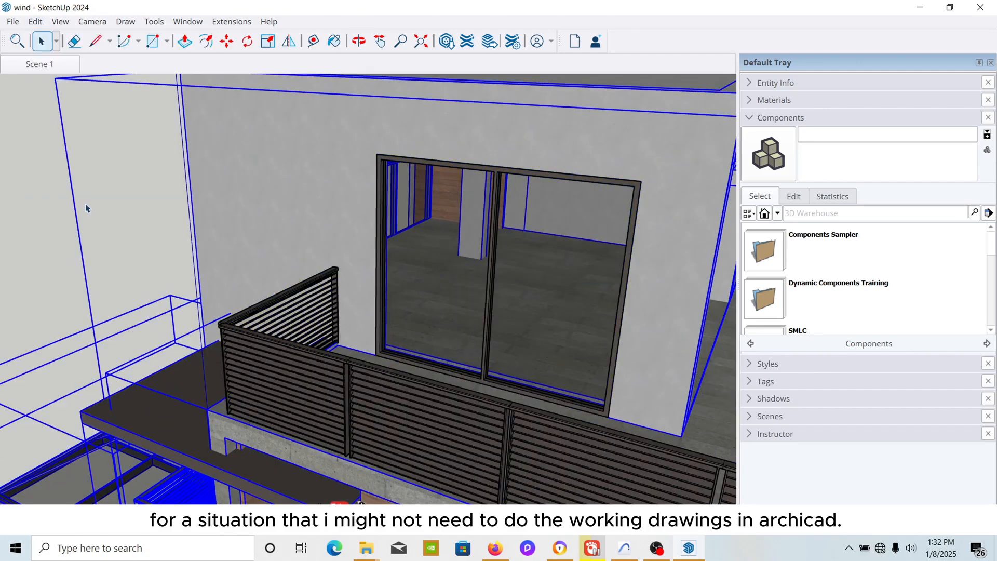
pyautogui.press('Delete')
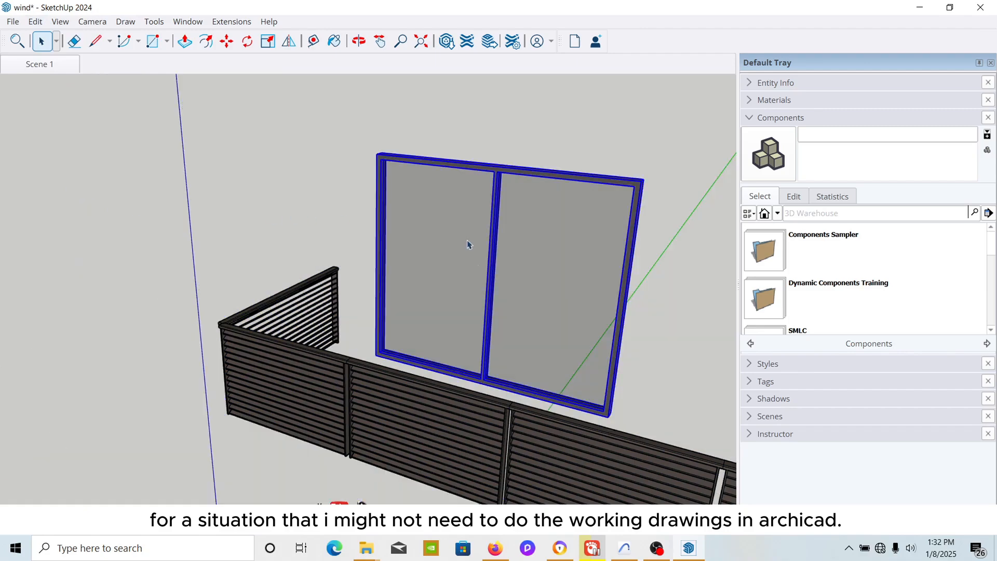
# Save a copy of the isolated terrace railing and sliding window as rail wind.
pyautogui.click(13, 21)
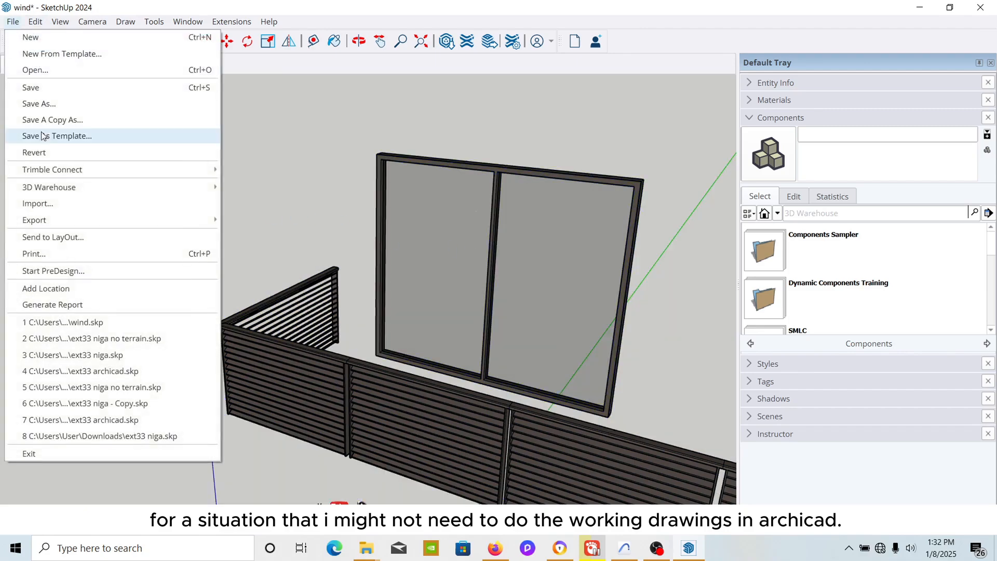
pyautogui.click(53, 122)
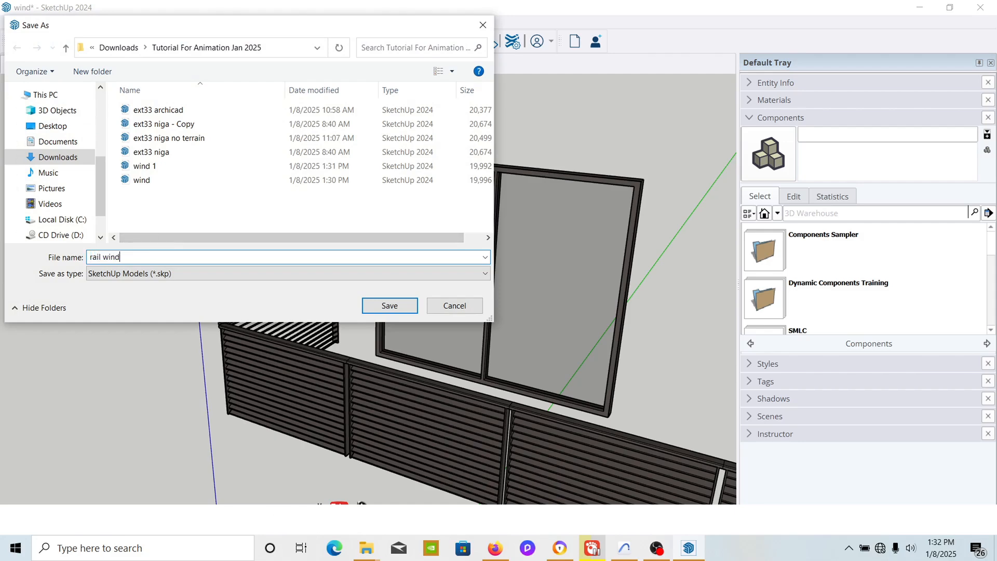
pyautogui.press('Return')
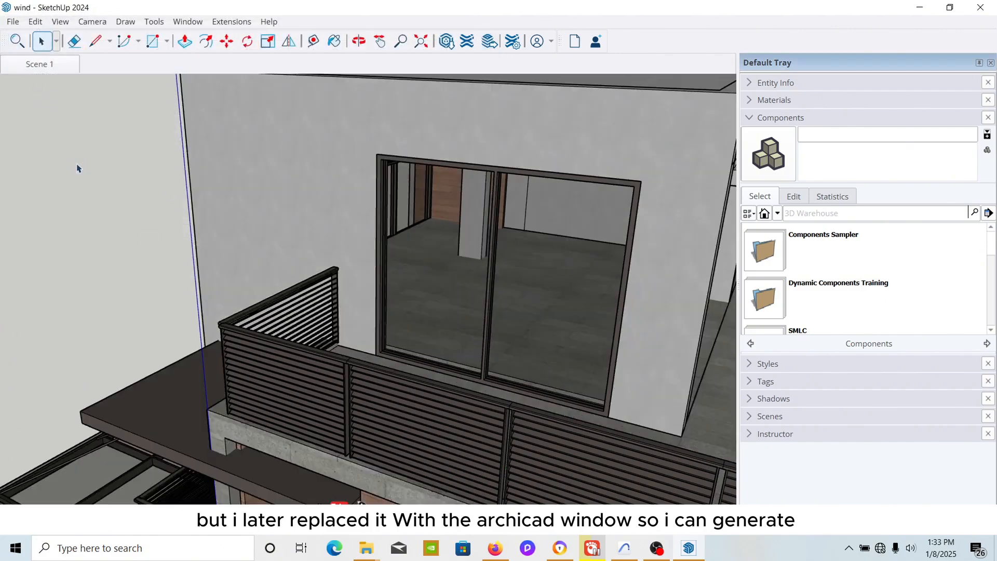
# Select the rear windows on all three floors, invert the selection, and delete the rest of the model.
pyautogui.moveTo(78, 166); pyautogui.dragTo(266, 253, button='middle')
pyautogui.scroll(4, 330, 293)
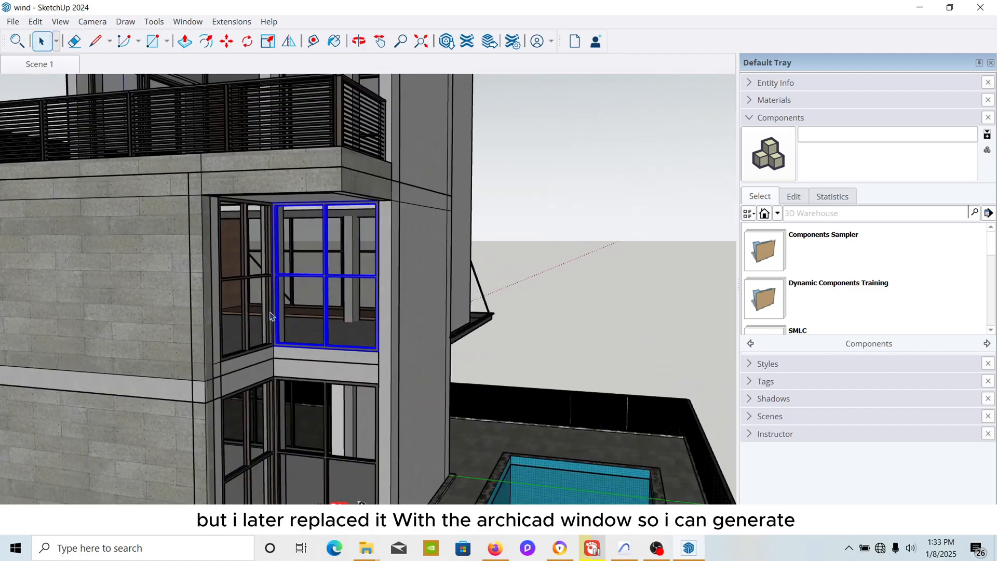
pyautogui.moveTo(270, 315); pyautogui.dragTo(163, 274, button='middle')
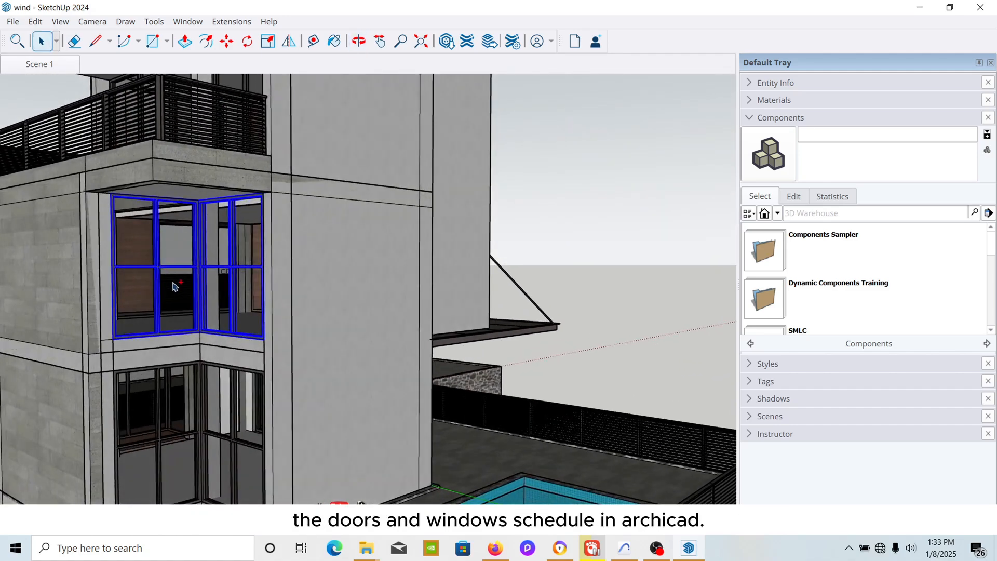
pyautogui.moveTo(234, 453); pyautogui.dragTo(401, 282, button='middle')
pyautogui.scroll(-6, 238, 255)
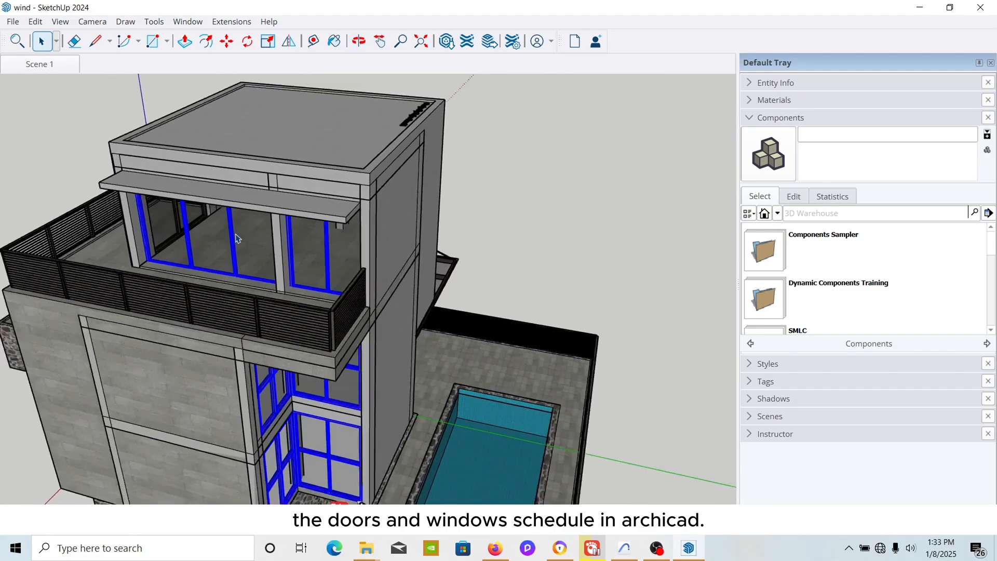
pyautogui.moveTo(238, 245)
pyautogui.mouseDown(button='middle')
pyautogui.moveTo(373, 301)
pyautogui.moveTo(249, 232)
pyautogui.mouseUp(button='middle')
pyautogui.scroll(8, 382, 299)
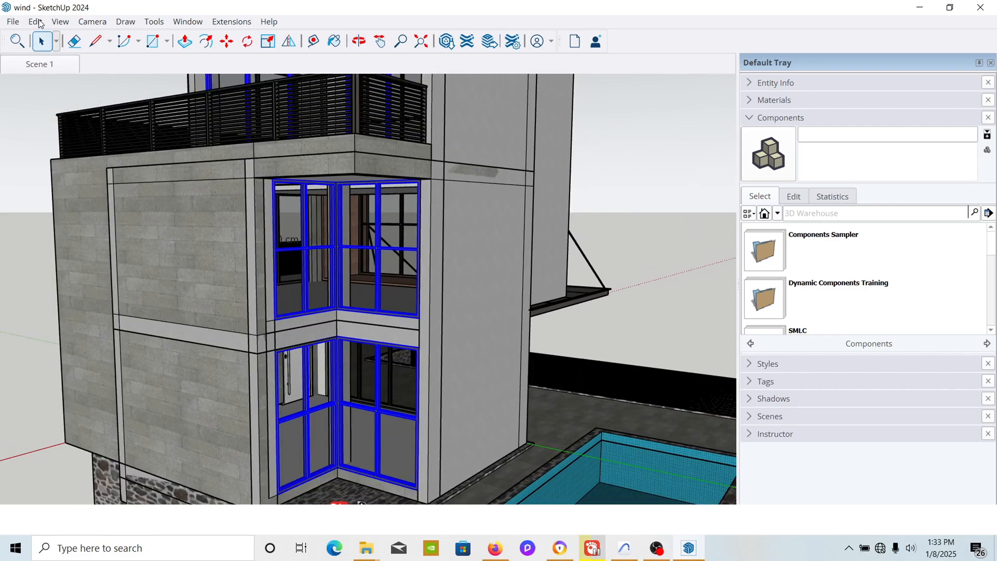
pyautogui.click(36, 22)
pyautogui.click(76, 201)
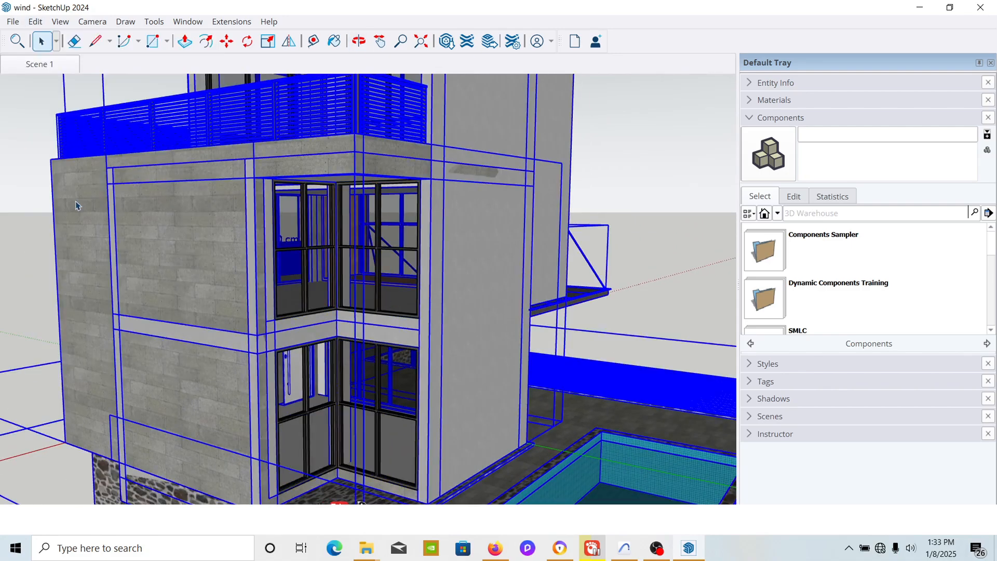
pyautogui.press('Delete')
pyautogui.scroll(-3, 434, 399)
pyautogui.scroll(1, 427, 379)
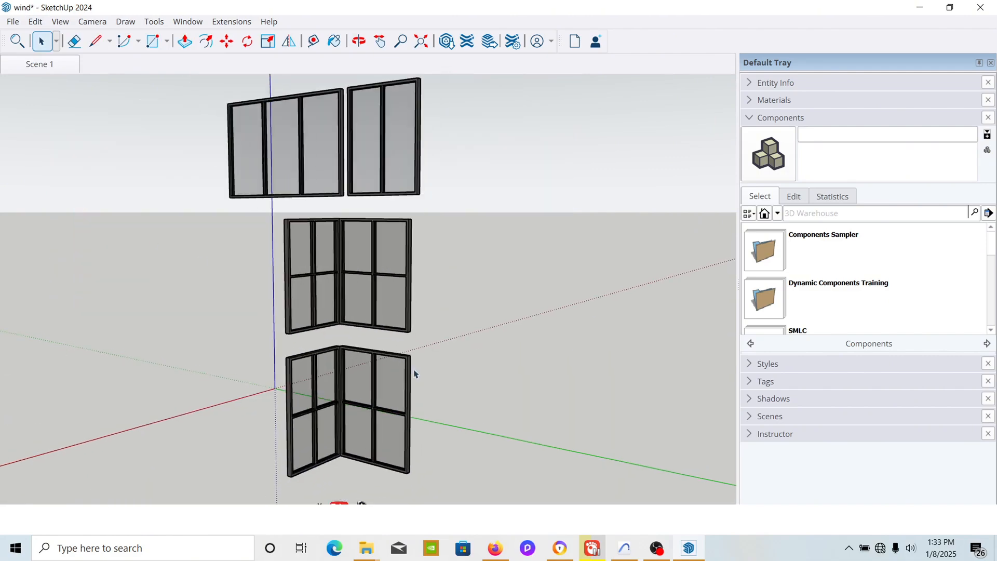
# Save the isolated rear windows as a new SketchUp file named wind back.
pyautogui.click(13, 22)
pyautogui.click(32, 102)
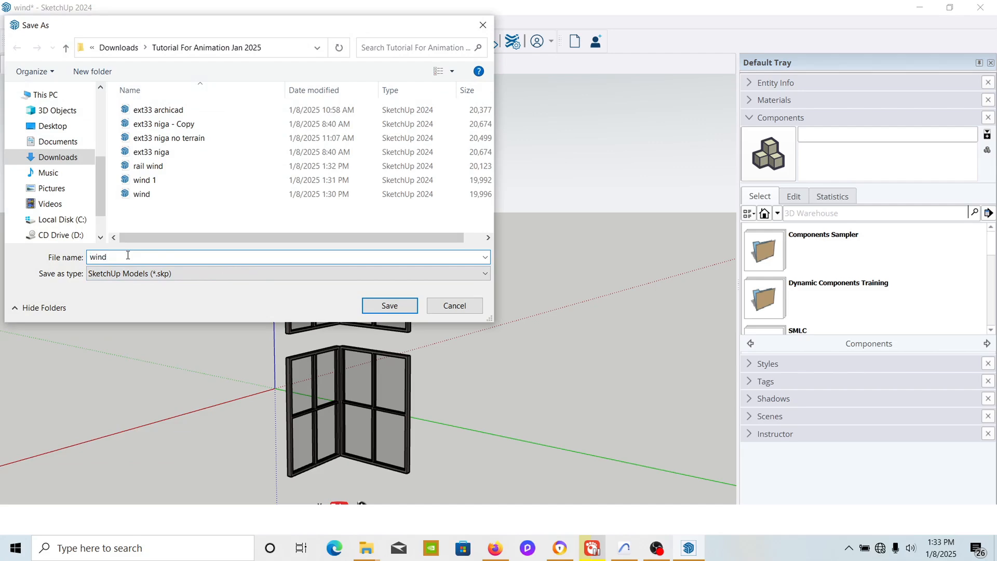
pyautogui.press('Return')
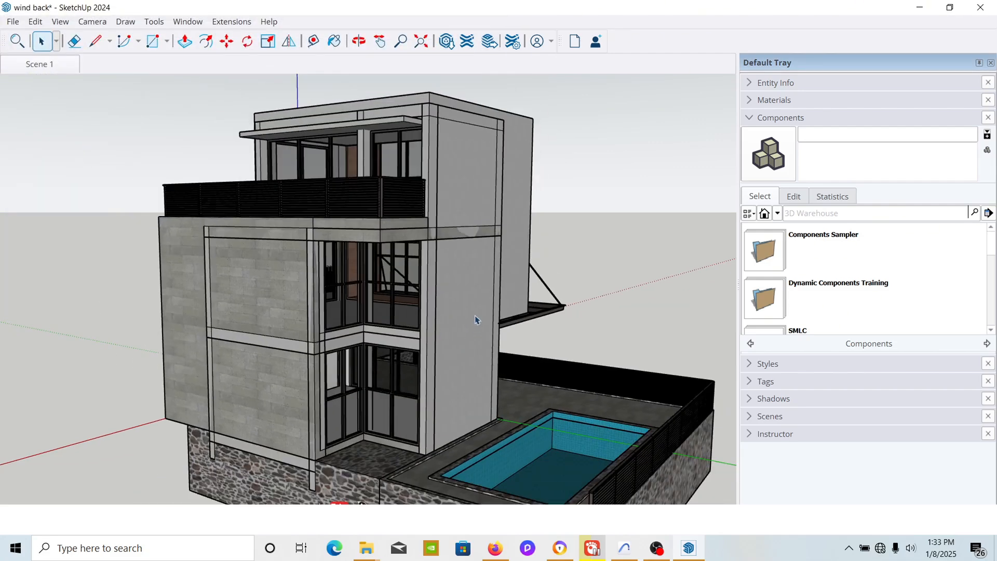
# Examine the pool edging, paving, boundary railing and facade around the pool side of the house.
pyautogui.moveTo(363, 312); pyautogui.dragTo(598, 416, button='middle')
pyautogui.scroll(4, 253, 460)
pyautogui.moveTo(253, 461); pyautogui.dragTo(158, 307, button='middle')
pyautogui.scroll(2, 142, 362)
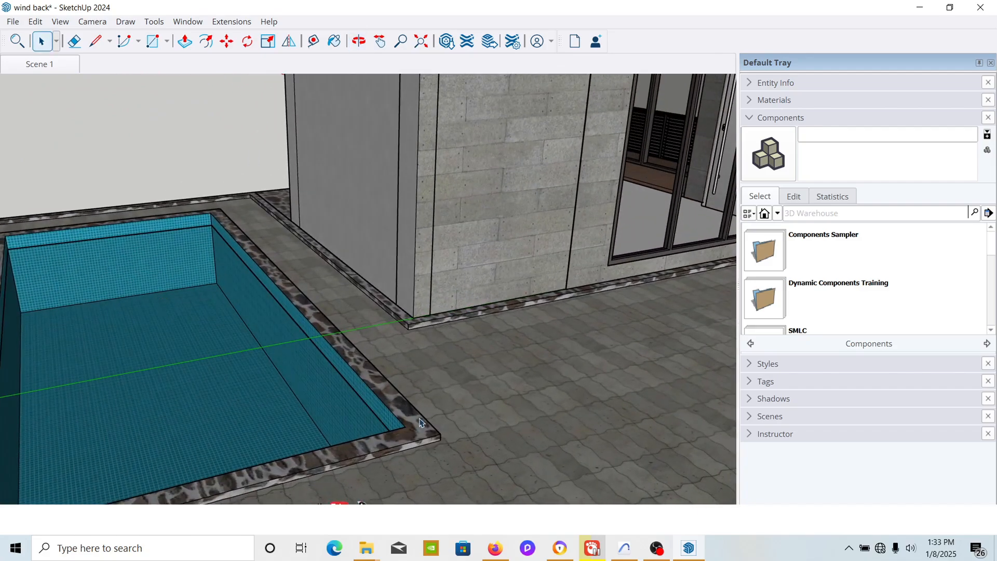
pyautogui.scroll(-5, 446, 459)
pyautogui.scroll(5, 226, 321)
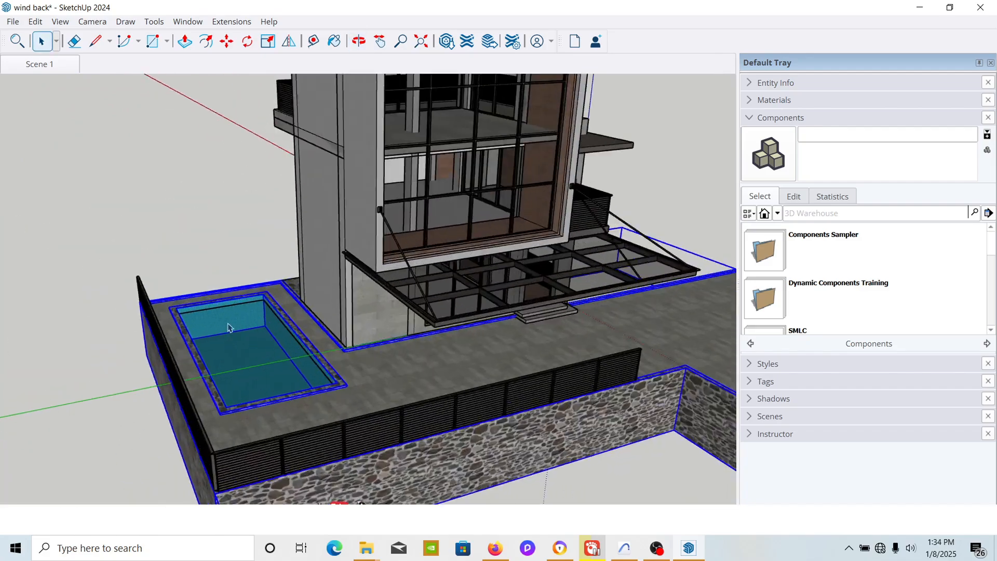
pyautogui.scroll(3, 467, 447)
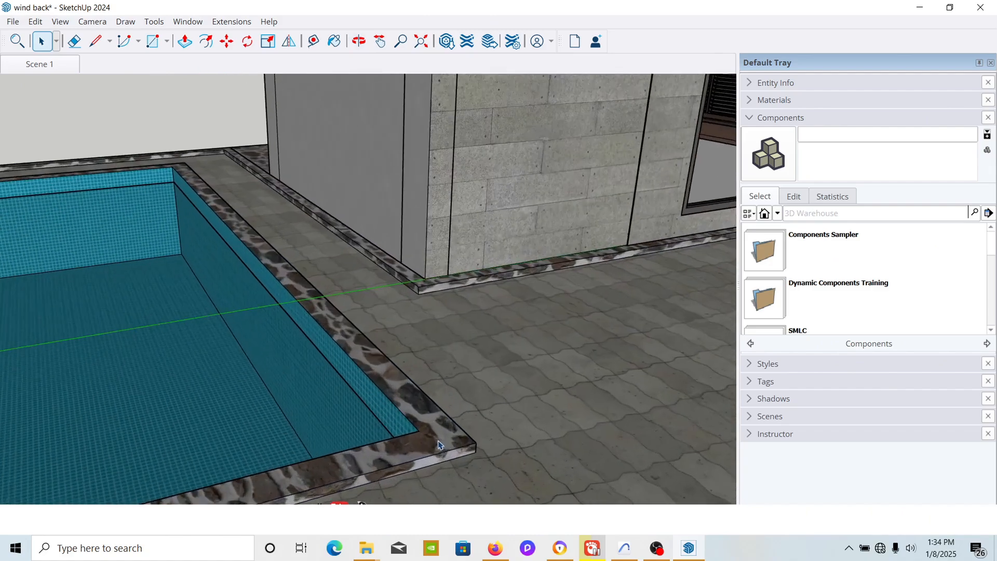
pyautogui.scroll(-6, 218, 368)
pyautogui.moveTo(240, 366); pyautogui.dragTo(269, 378, button='middle')
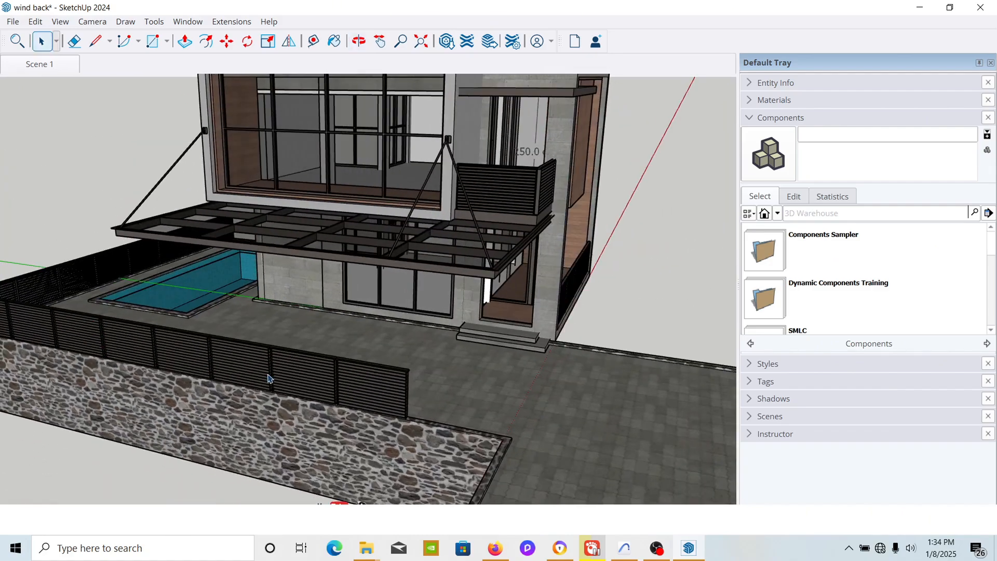
# Switch to Archicad and compare the windows and balcony railings of the house model from the front corner.
pyautogui.click(623, 548)
pyautogui.moveTo(247, 290); pyautogui.dragTo(411, 327, button='middle')
pyautogui.scroll(2, 426, 247)
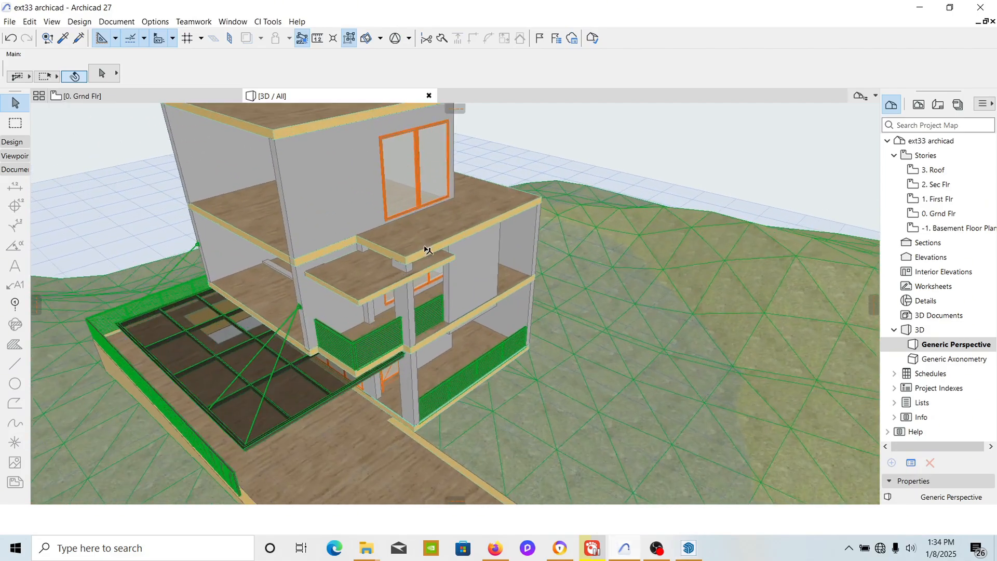
pyautogui.moveTo(425, 247)
pyautogui.mouseDown(button='middle')
pyautogui.moveTo(439, 334)
pyautogui.moveTo(339, 256)
pyautogui.moveTo(535, 218)
pyautogui.mouseUp(button='middle')
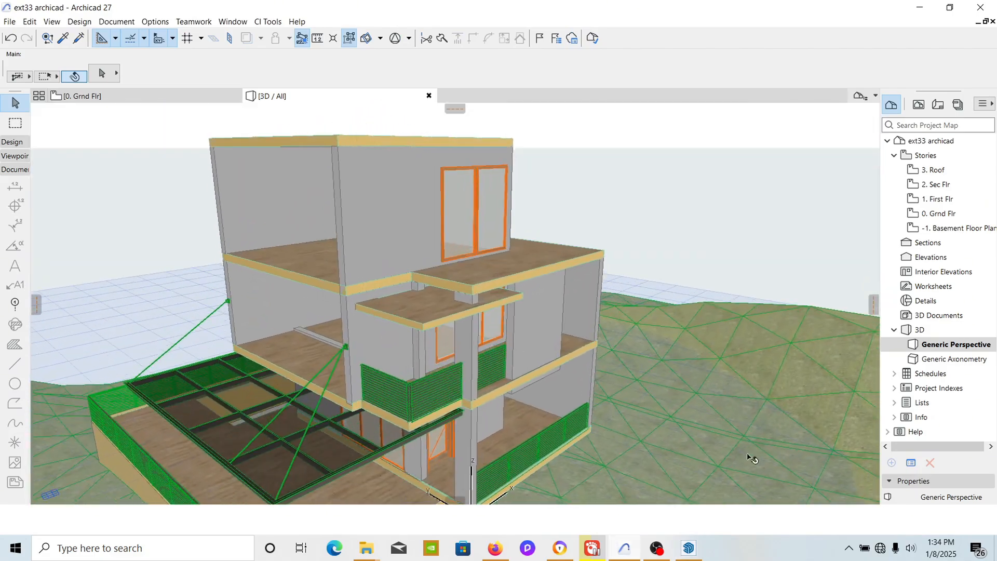
# Switch to SketchUp and examine the tall front windows beside and below the wood-clad panel.
pyautogui.click(689, 548)
pyautogui.moveTo(494, 320)
pyautogui.mouseDown(button='middle')
pyautogui.moveTo(241, 252)
pyautogui.moveTo(354, 272)
pyautogui.moveTo(237, 249)
pyautogui.mouseUp(button='middle')
pyautogui.keyDown('shift'); pyautogui.moveTo(266, 311); pyautogui.dragTo(237, 312, button='middle'); pyautogui.keyUp('shift')
pyautogui.scroll(-3, 236, 312)
pyautogui.scroll(5, 512, 335)
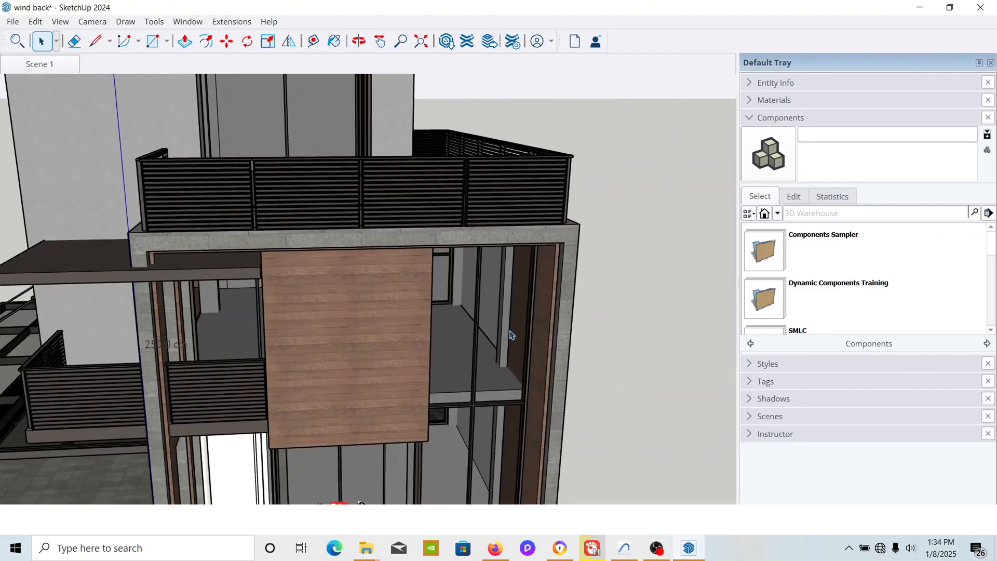
pyautogui.moveTo(488, 318)
pyautogui.mouseDown(button='middle')
pyautogui.moveTo(397, 251)
pyautogui.moveTo(329, 183)
pyautogui.moveTo(351, 206)
pyautogui.mouseUp(button='middle')
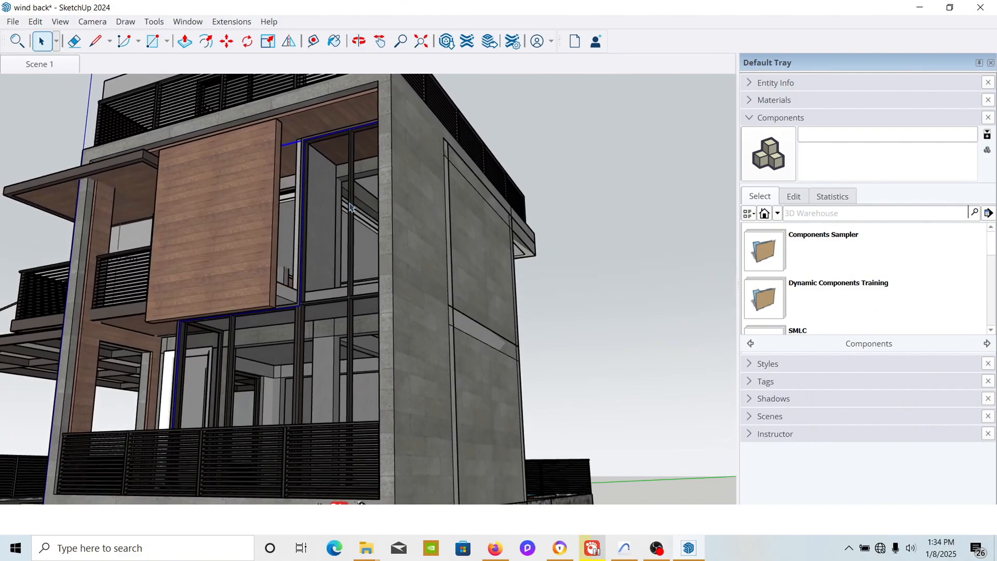
pyautogui.moveTo(331, 329)
pyautogui.mouseDown(button='middle')
pyautogui.moveTo(439, 313)
pyautogui.moveTo(664, 418)
pyautogui.moveTo(563, 436)
pyautogui.moveTo(357, 393)
pyautogui.mouseUp(button='middle')
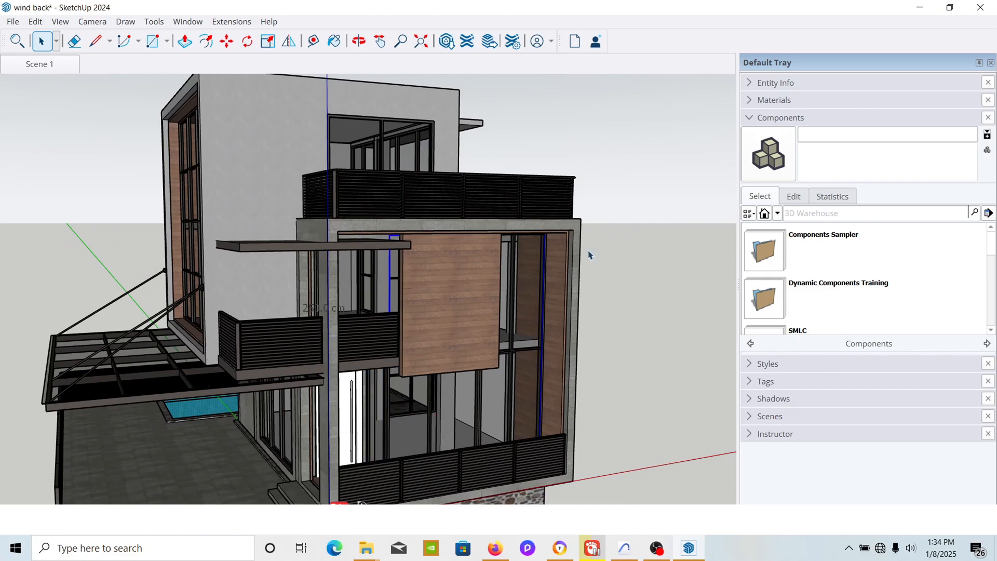
# Place the wind 1 file from the Tutorial For Animation Jan 2025 folder on Archicad's ground floor plan.
pyautogui.click(372, 546)
pyautogui.click(408, 475)
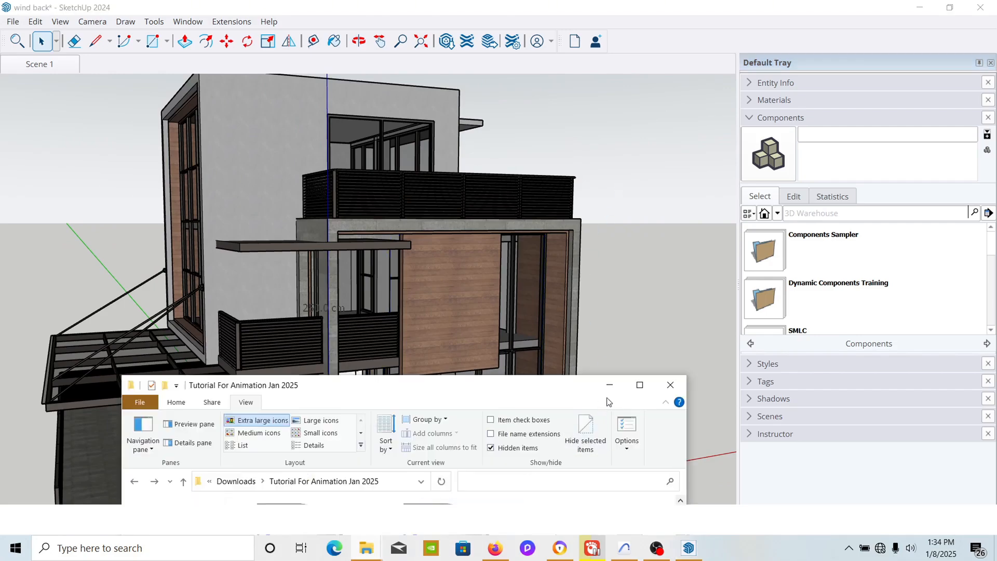
pyautogui.click(633, 385)
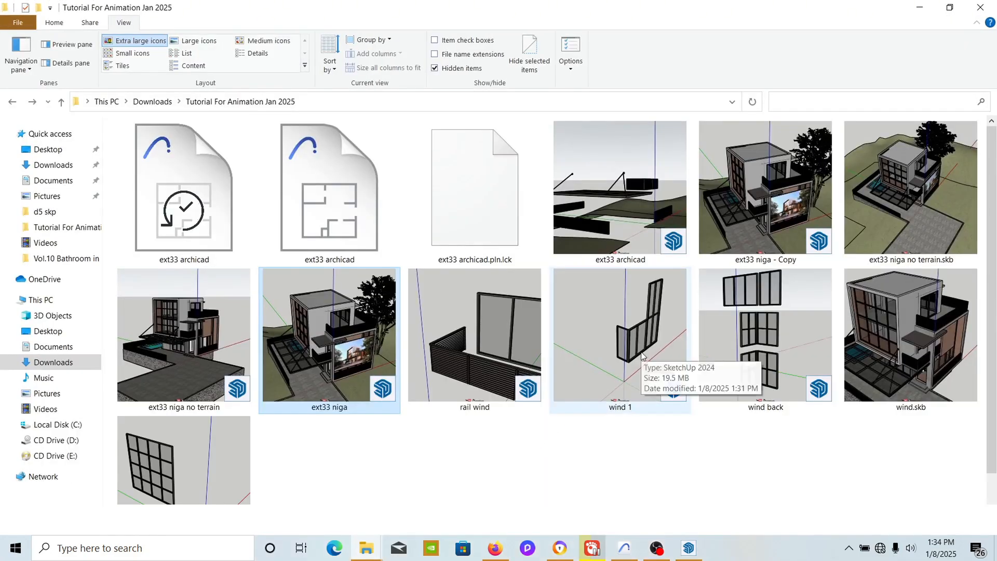
pyautogui.click(689, 548)
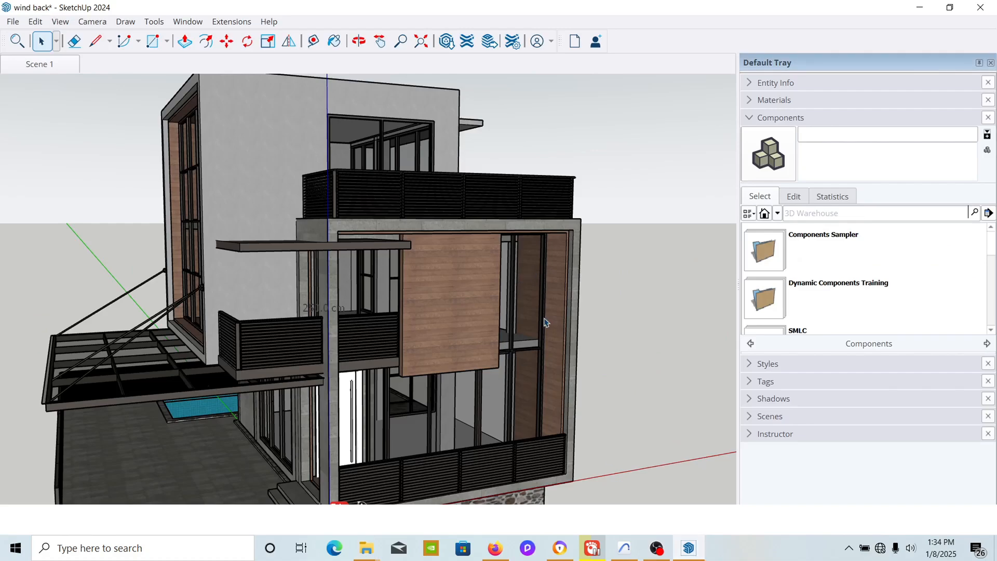
pyautogui.scroll(5, 545, 322)
pyautogui.scroll(-3, 540, 344)
pyautogui.click(699, 556)
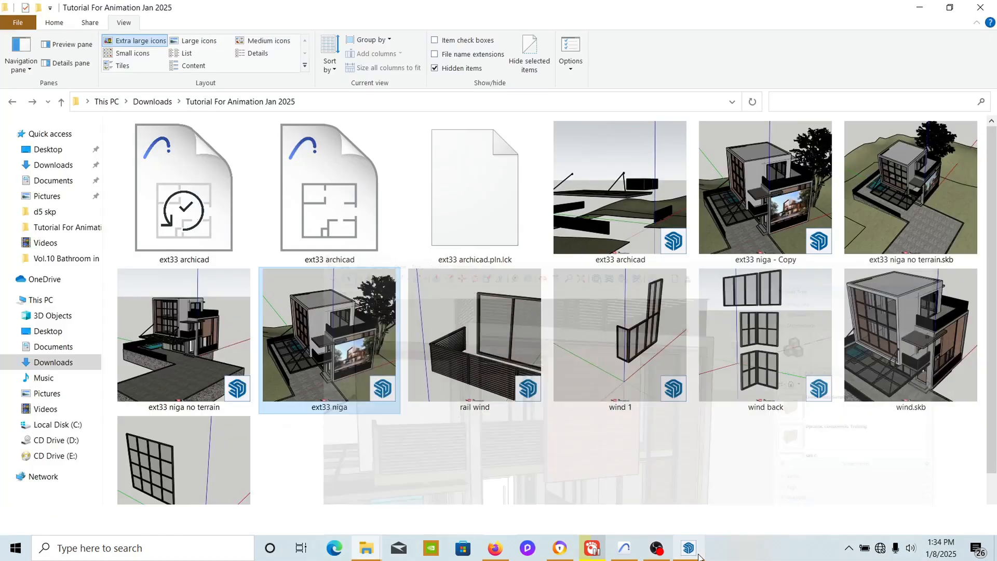
pyautogui.moveTo(657, 391); pyautogui.dragTo(555, 435)
pyautogui.click(116, 97)
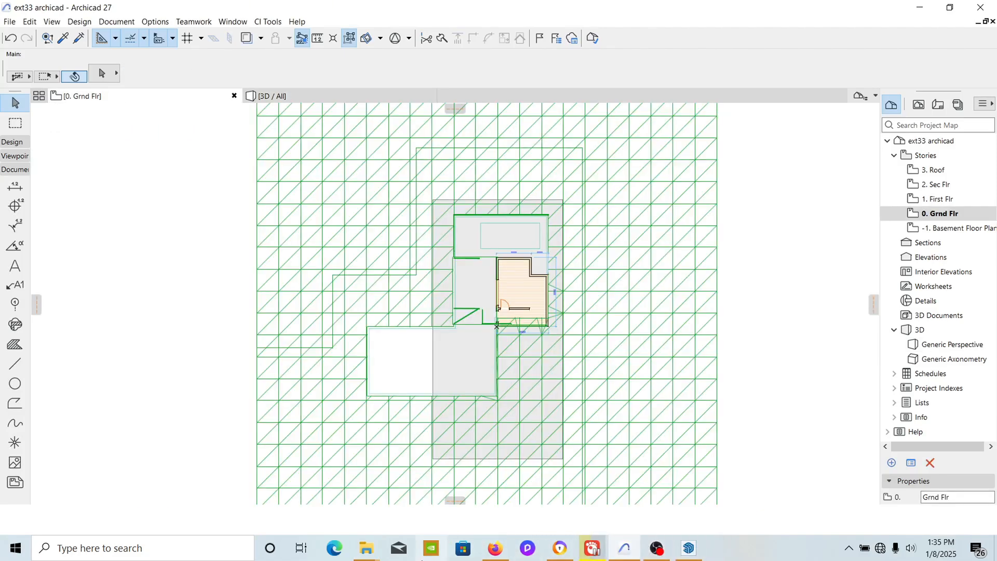
pyautogui.click(373, 550)
pyautogui.moveTo(605, 392); pyautogui.dragTo(531, 331)
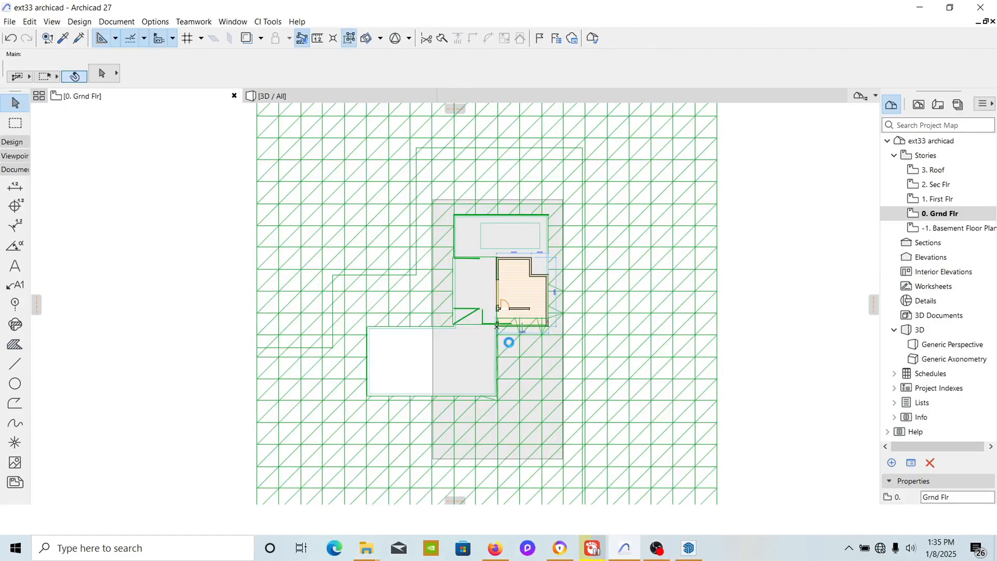
# Change the wind 1 object's Show on Stories setting so that it also displays on the first floor plan.
pyautogui.scroll(6, 539, 328)
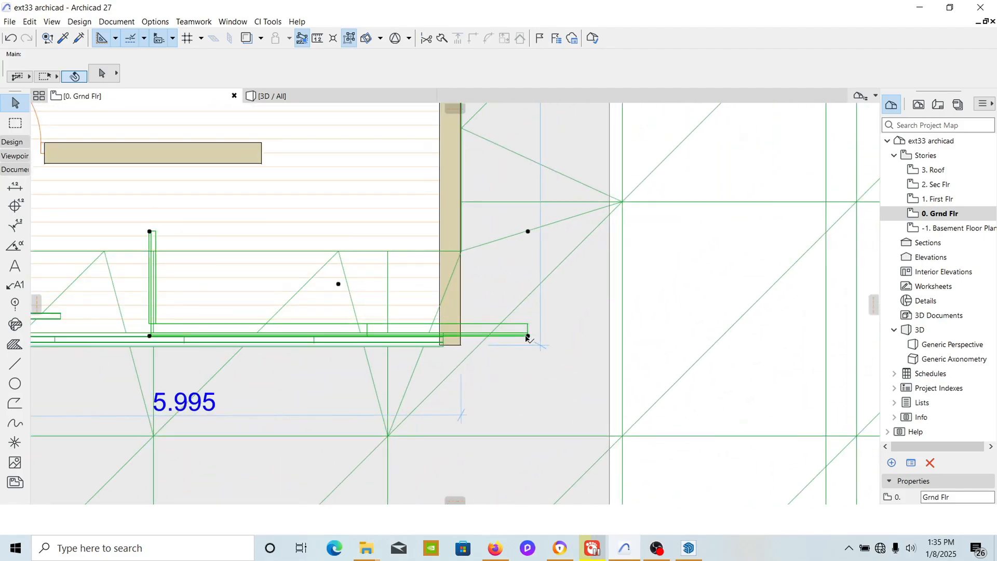
pyautogui.scroll(-3, 553, 399)
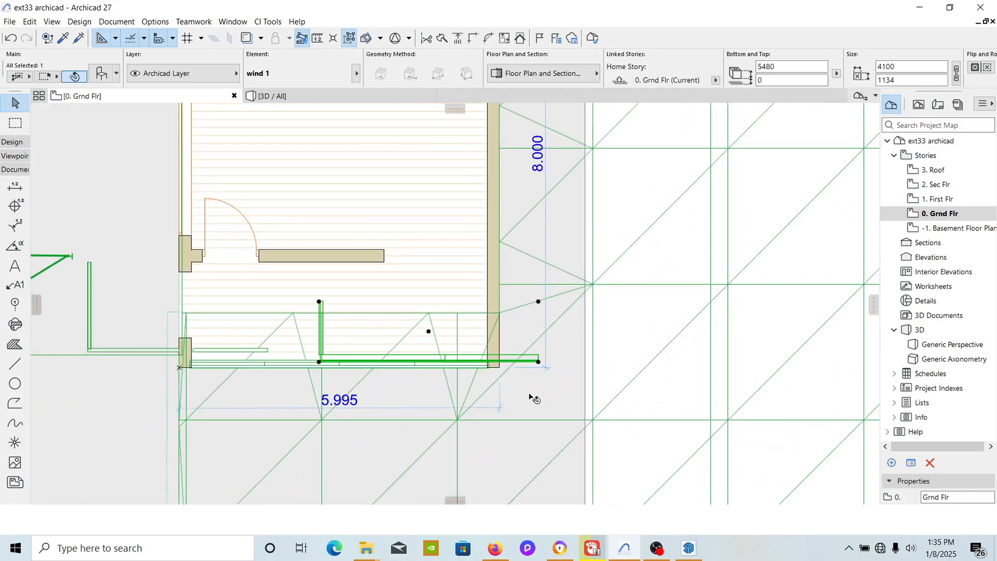
pyautogui.click(927, 201)
pyautogui.click(941, 213)
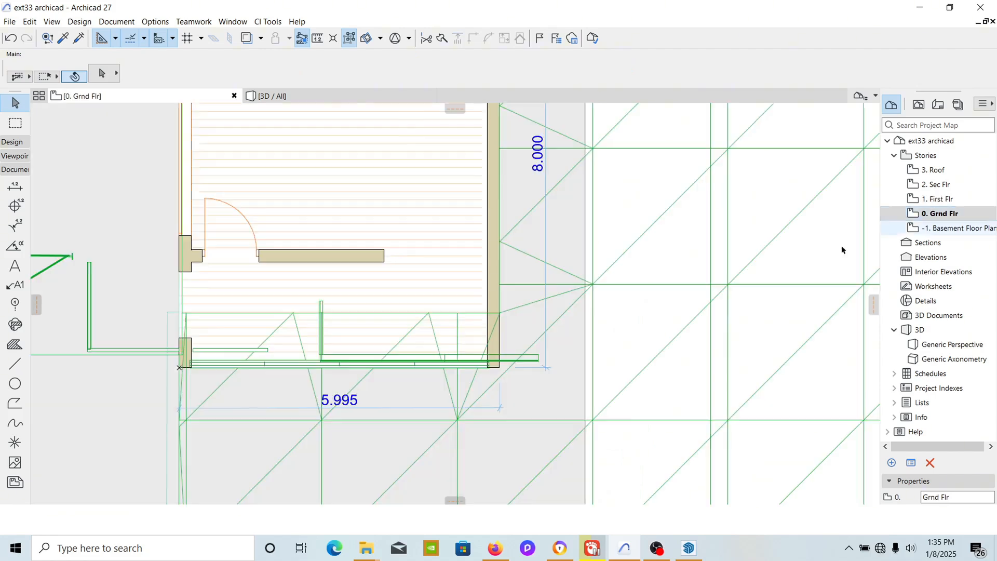
pyautogui.click(539, 363)
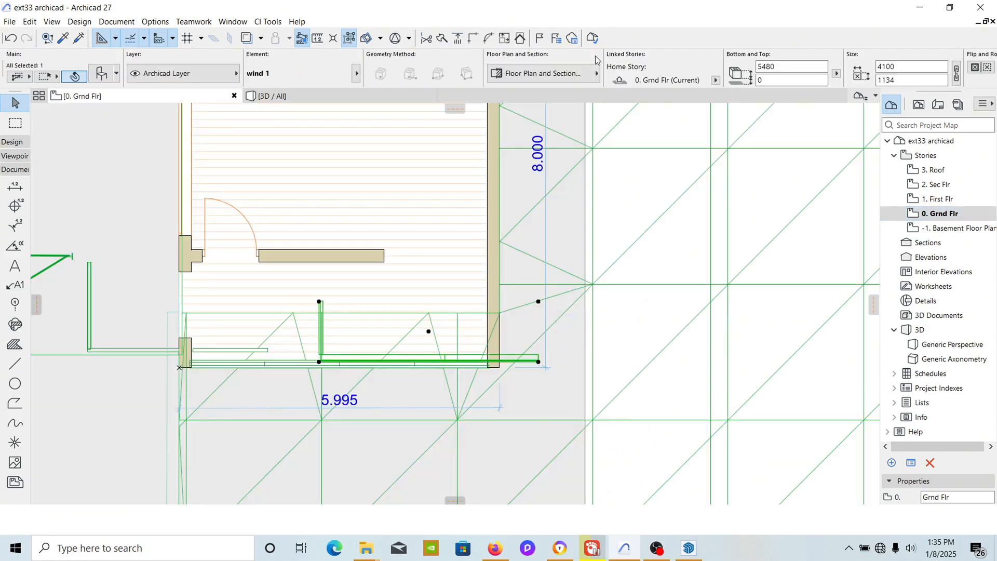
pyautogui.click(578, 81)
pyautogui.click(905, 86)
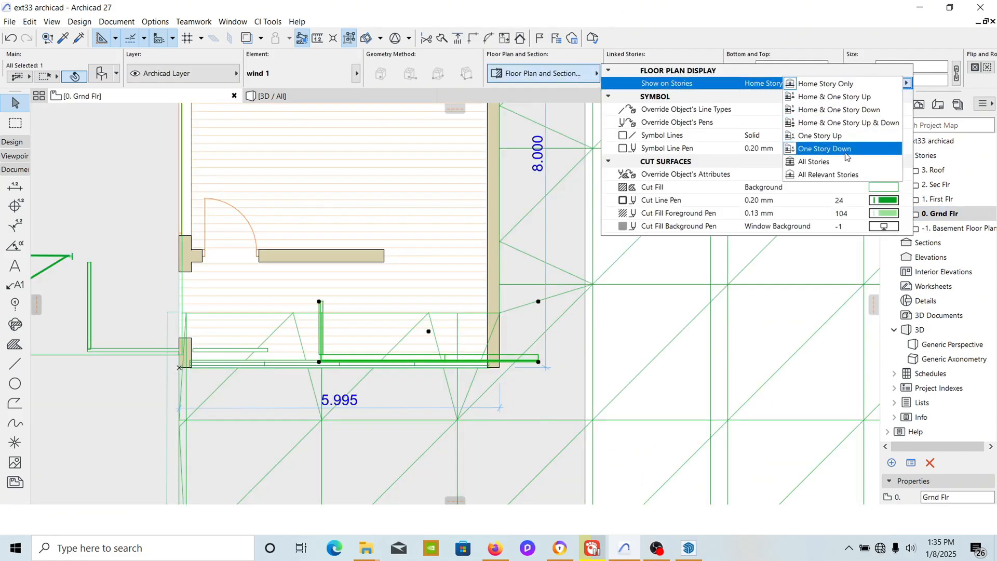
pyautogui.click(847, 150)
# Open the First Flr plan and move the wind 1 object so its outer end meets the side wall's inner face.
pyautogui.doubleClick(939, 199)
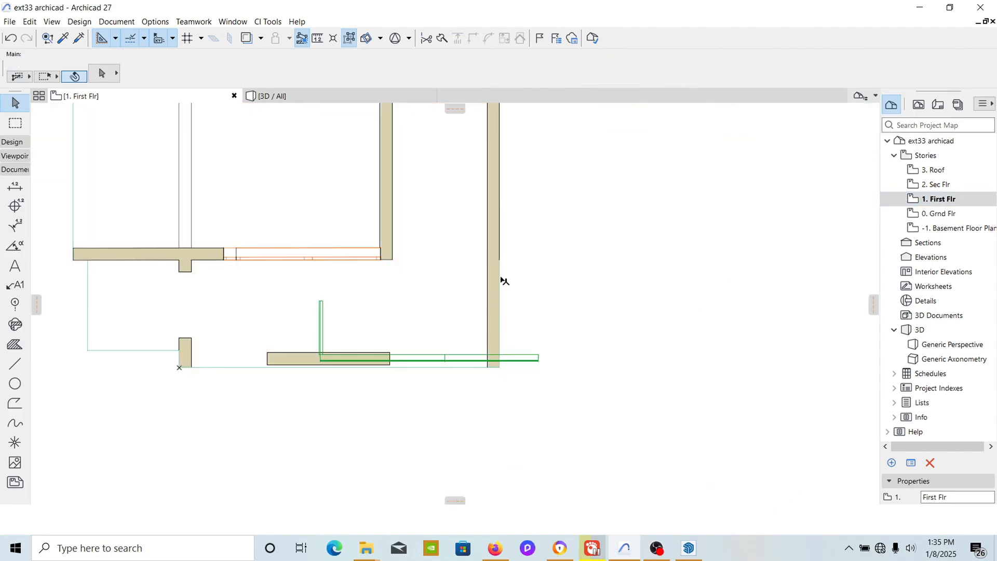
pyautogui.click(541, 364)
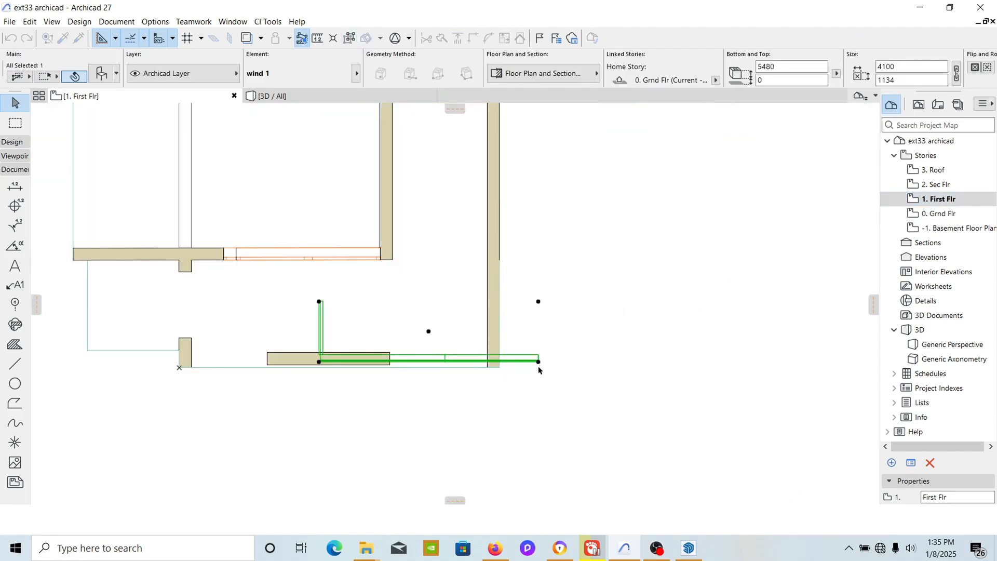
pyautogui.moveTo(508, 368); pyautogui.dragTo(488, 368)
# Switch to SketchUp and examine how far the front windows sit back behind the wood-clad panel and railing.
pyautogui.click(689, 548)
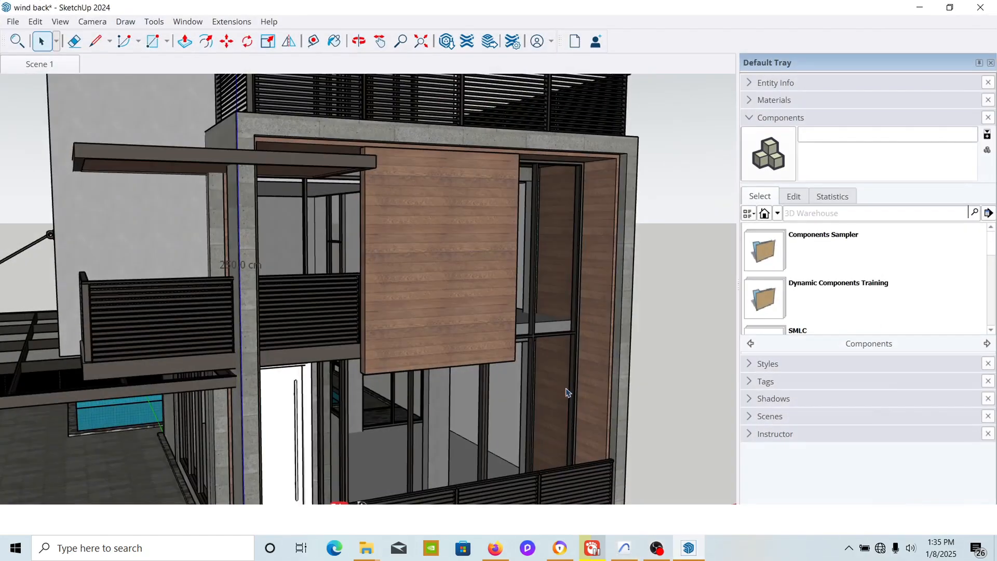
pyautogui.moveTo(565, 391)
pyautogui.mouseDown()
pyautogui.moveTo(563, 311)
pyautogui.moveTo(730, 309)
pyautogui.mouseUp()
pyautogui.scroll(-2, 441, 385)
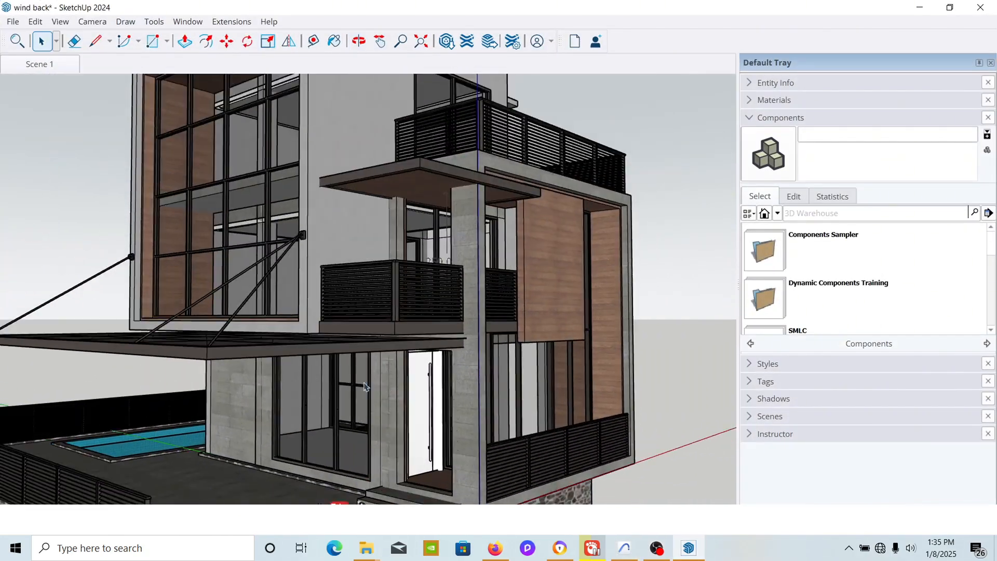
pyautogui.scroll(5, 590, 350)
pyautogui.scroll(-2, 249, 389)
pyautogui.moveTo(327, 407); pyautogui.dragTo(297, 478, button='middle')
pyautogui.moveTo(311, 332); pyautogui.dragTo(691, 381, button='middle')
pyautogui.moveTo(569, 413); pyautogui.dragTo(505, 204, button='middle')
pyautogui.scroll(-2, 505, 205)
pyautogui.scroll(6, 483, 436)
pyautogui.moveTo(483, 420); pyautogui.dragTo(525, 367, button='middle')
# In Archicad, move the wind 1 object 875 at 90° to meet the balcony window wall, and open the 3D view.
pyautogui.click(630, 553)
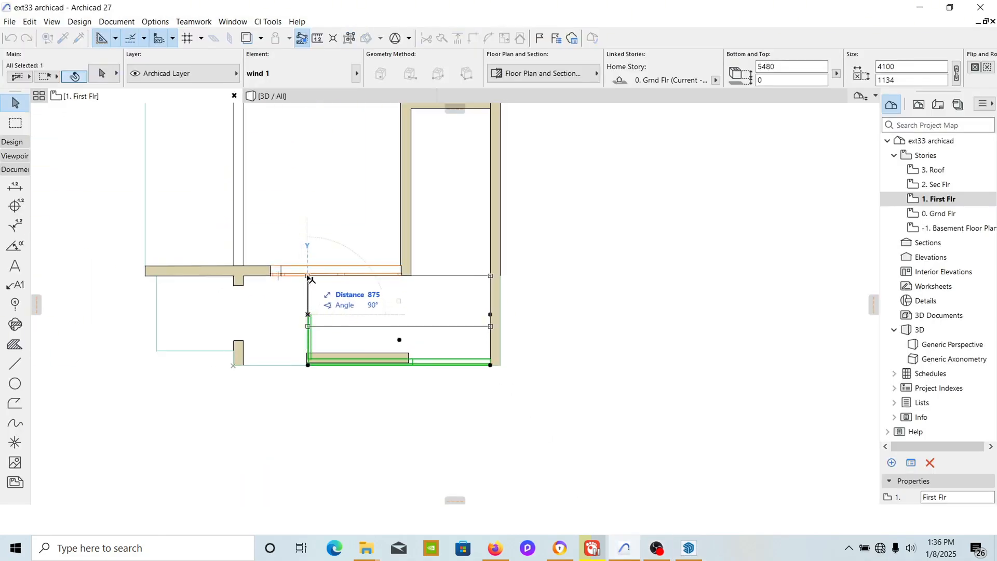
pyautogui.click(324, 98)
pyautogui.scroll(4, 546, 422)
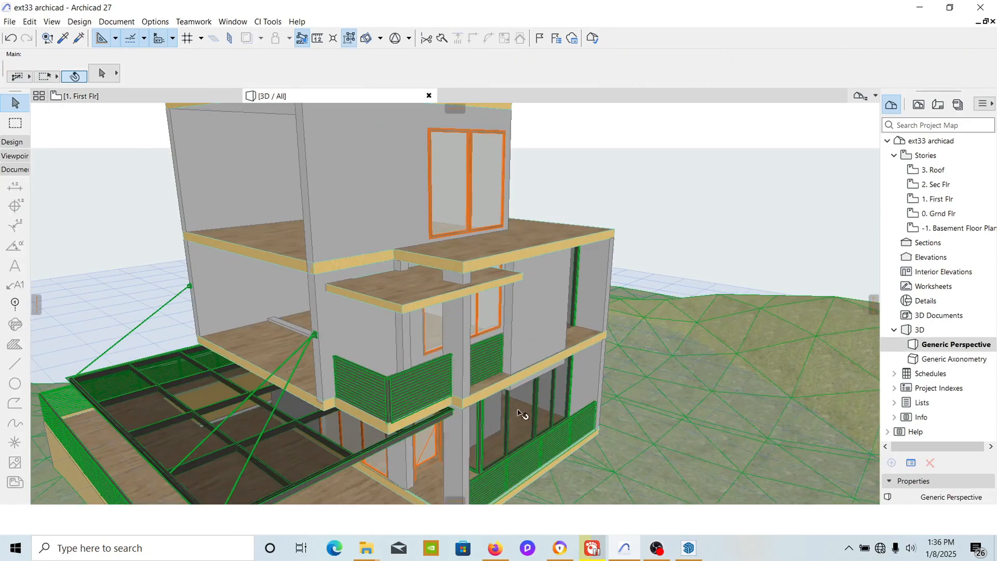
# Examine the placed window in 3D and compare it with the textured reference house's front windows and adjoining walls.
pyautogui.keyDown('shift'); pyautogui.moveTo(519, 367); pyautogui.dragTo(405, 360, button='middle'); pyautogui.keyUp('shift')
pyautogui.scroll(-5, 311, 331)
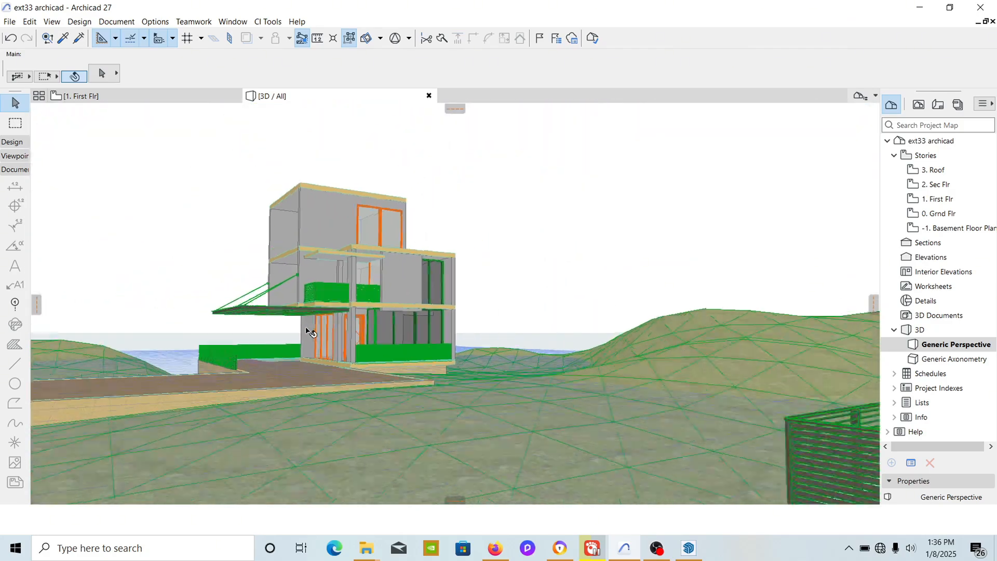
pyautogui.scroll(3, 585, 314)
pyautogui.keyDown('shift'); pyautogui.moveTo(568, 315); pyautogui.dragTo(444, 315, button='middle'); pyautogui.keyUp('shift')
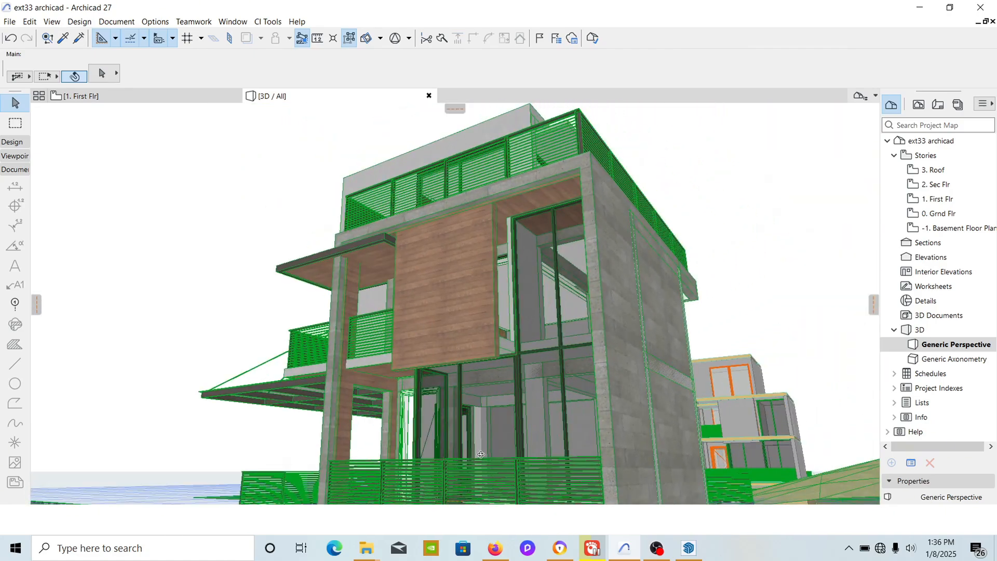
pyautogui.keyDown('shift'); pyautogui.moveTo(481, 454); pyautogui.dragTo(406, 249, button='middle'); pyautogui.keyUp('shift')
pyautogui.scroll(3, 475, 218)
pyautogui.scroll(6, 407, 259)
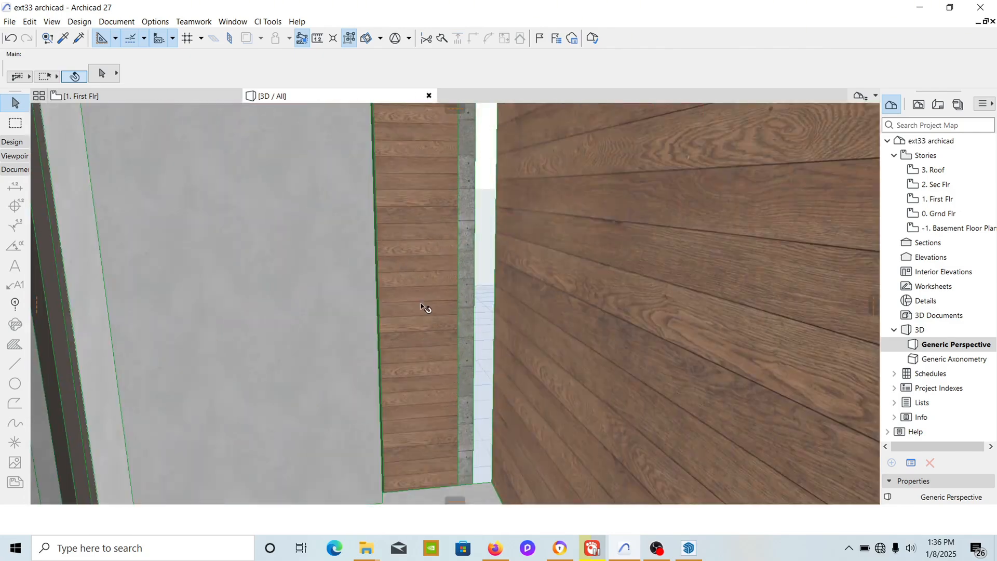
pyautogui.keyDown('shift'); pyautogui.moveTo(420, 307); pyautogui.dragTo(442, 281, button='middle'); pyautogui.keyUp('shift')
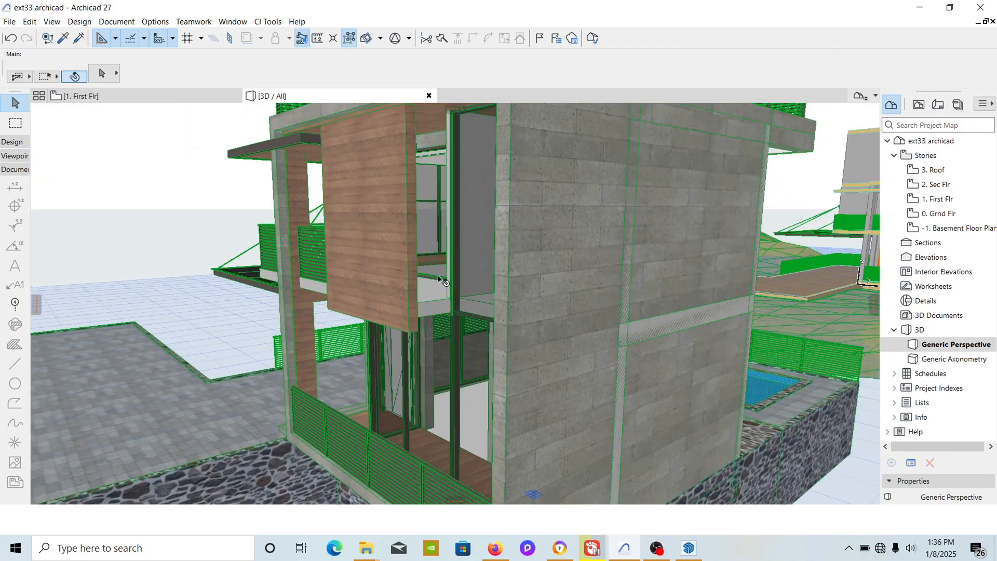
# Return to the first floor plan and check in SketchUp where the interior wall meets the front windows.
pyautogui.click(165, 96)
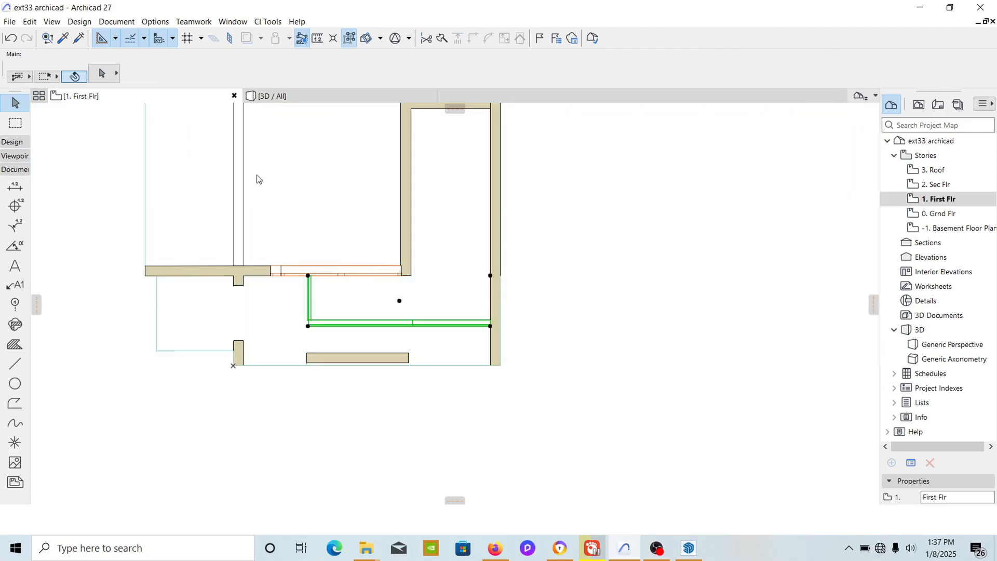
pyautogui.click(688, 548)
pyautogui.moveTo(462, 403)
pyautogui.mouseDown(button='middle')
pyautogui.moveTo(480, 340)
pyautogui.moveTo(430, 343)
pyautogui.moveTo(245, 279)
pyautogui.moveTo(253, 405)
pyautogui.moveTo(198, 372)
pyautogui.moveTo(304, 263)
pyautogui.moveTo(292, 372)
pyautogui.moveTo(97, 69)
pyautogui.mouseUp(button='middle')
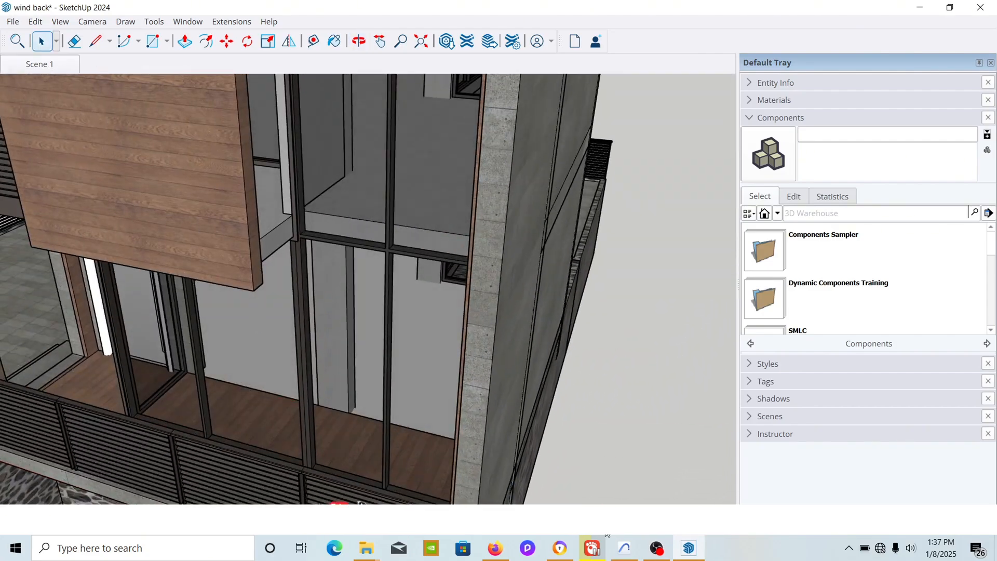
# In Archicad's first floor plan, stretch the interior bearing wall to the outer face of the wind 1 window.
pyautogui.click(625, 548)
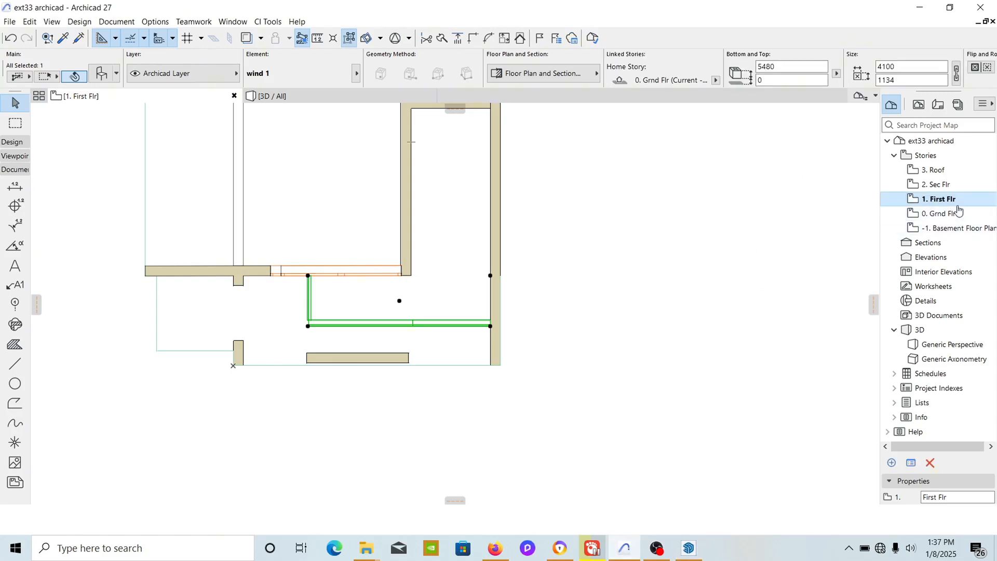
pyautogui.press('Escape')
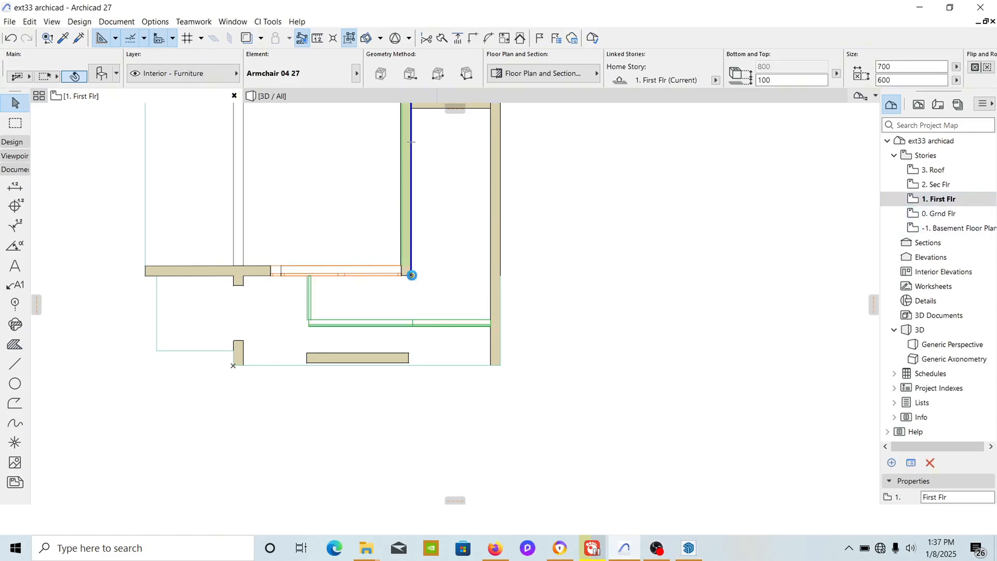
pyautogui.click(412, 275)
pyautogui.click(412, 275)
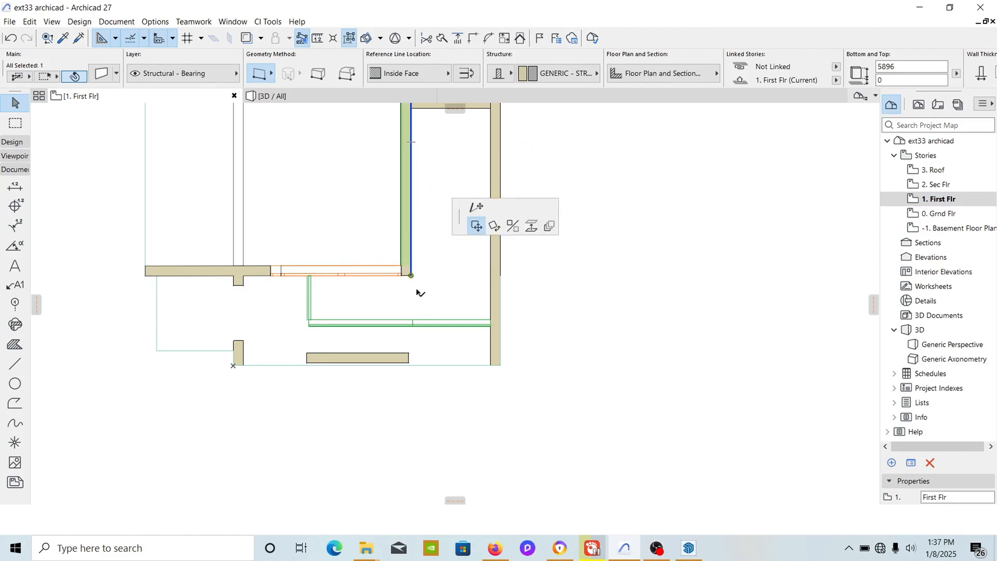
pyautogui.click(412, 326)
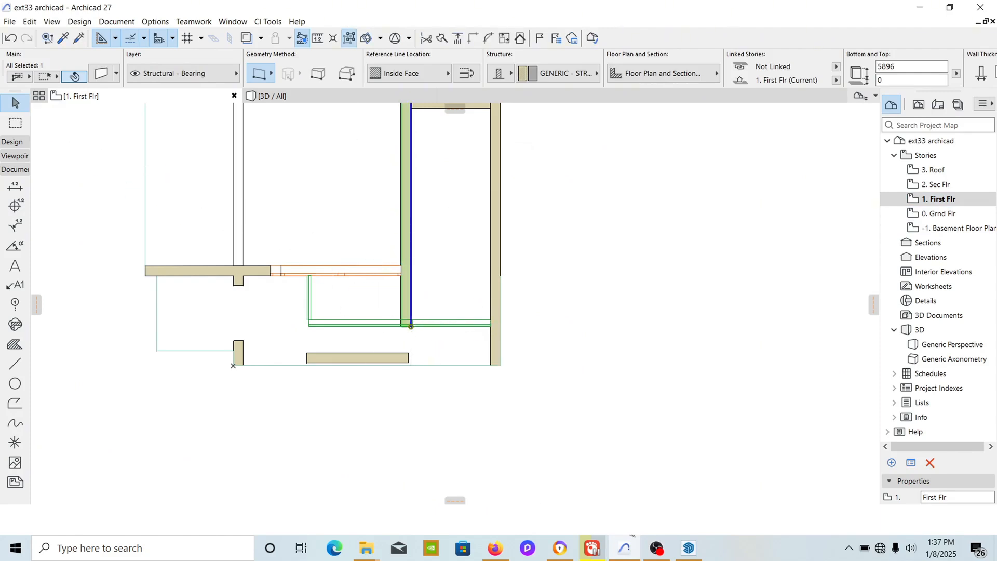
# Compare the interior wall and floor behind SketchUp's upper front window with the Archicad first floor plan.
pyautogui.click(684, 554)
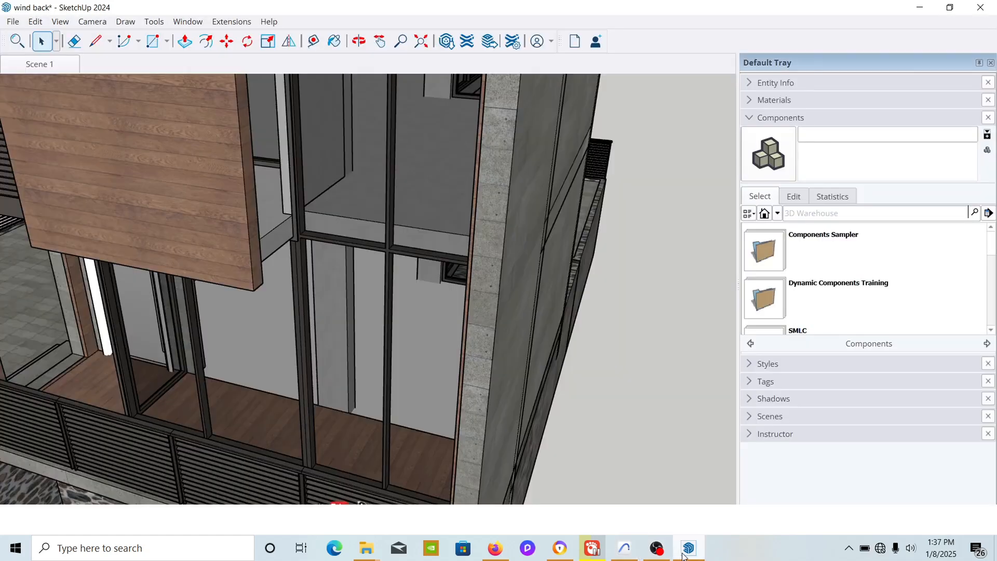
pyautogui.click(684, 553)
pyautogui.click(684, 554)
pyautogui.moveTo(408, 238); pyautogui.dragTo(450, 380, button='middle')
pyautogui.scroll(-5, 450, 380)
pyautogui.scroll(8, 444, 277)
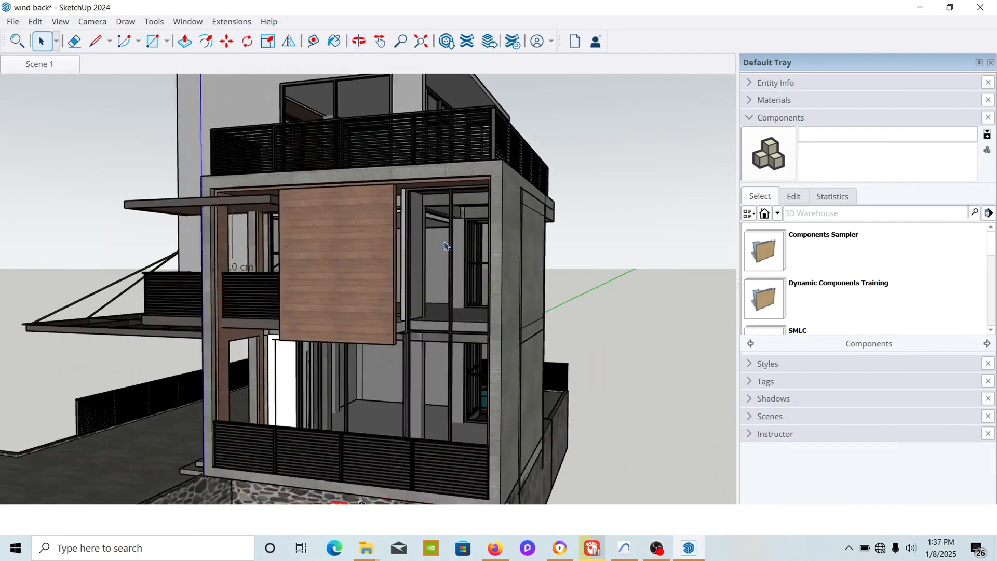
pyautogui.moveTo(444, 277); pyautogui.dragTo(464, 371, button='middle')
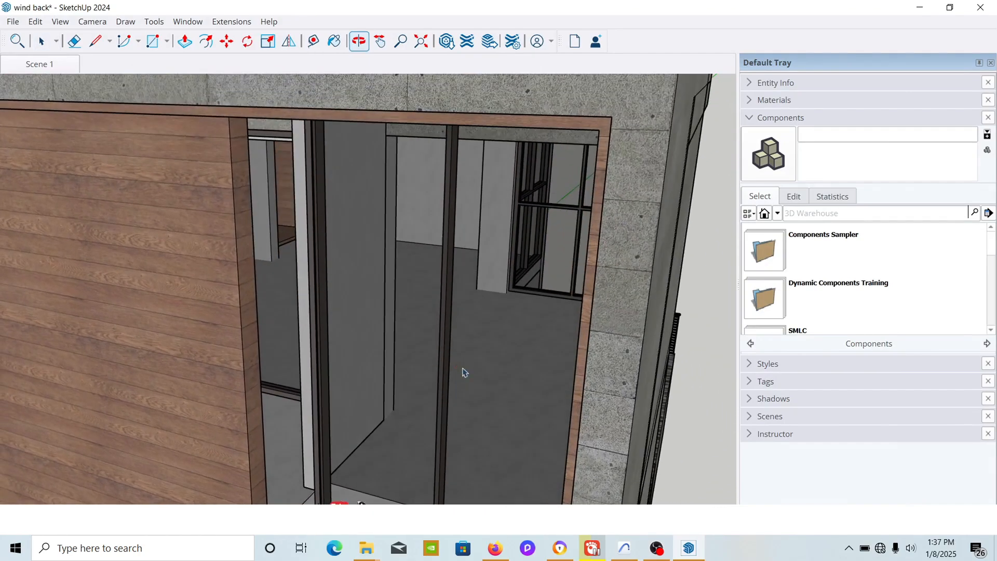
pyautogui.click(625, 548)
pyautogui.scroll(-3, 470, 378)
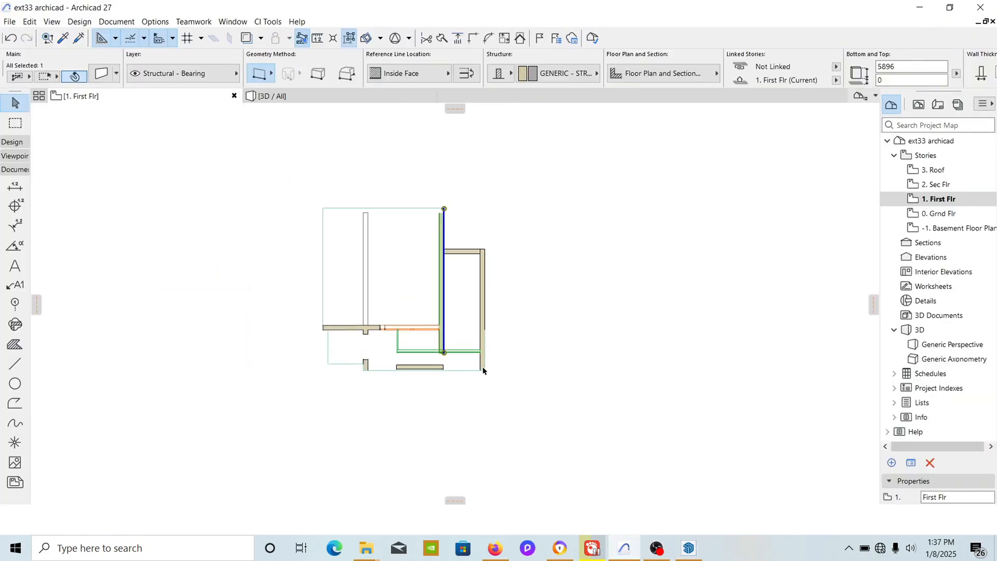
pyautogui.scroll(4, 444, 281)
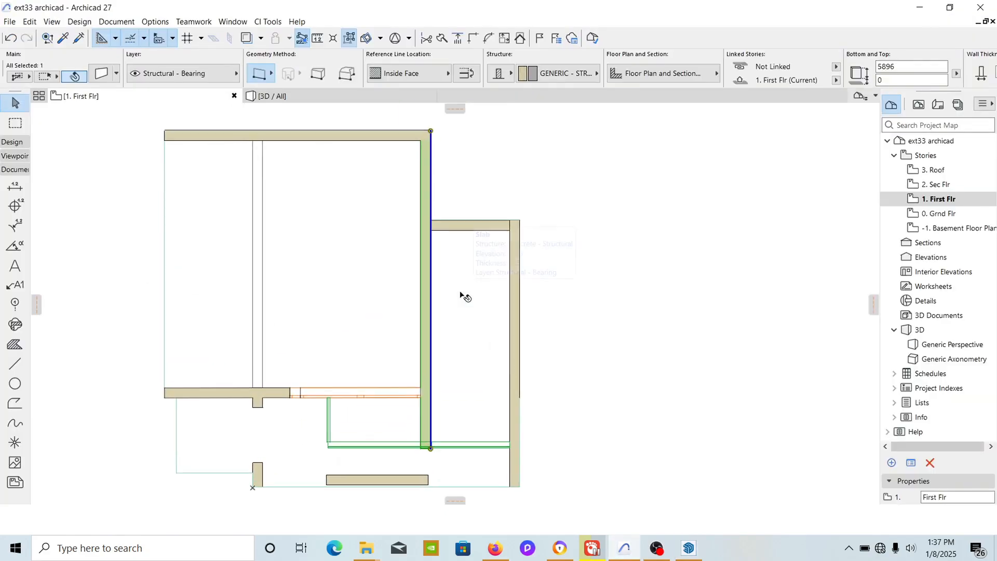
# Deselect the wall and set the Door tool's default to Rectangular Door Opening 27 from the Empty Door Openings 27 library.
pyautogui.click(549, 198)
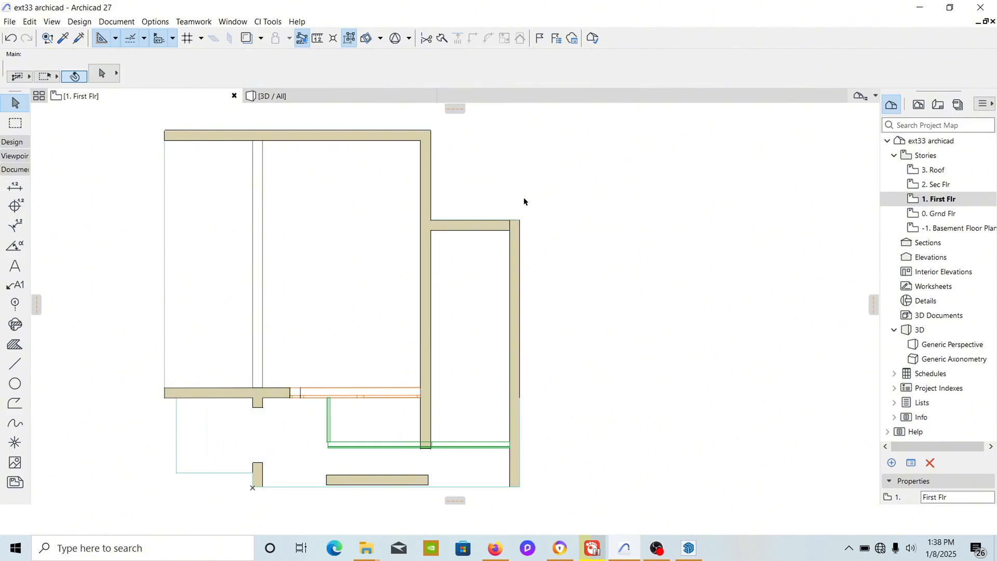
pyautogui.click(14, 143)
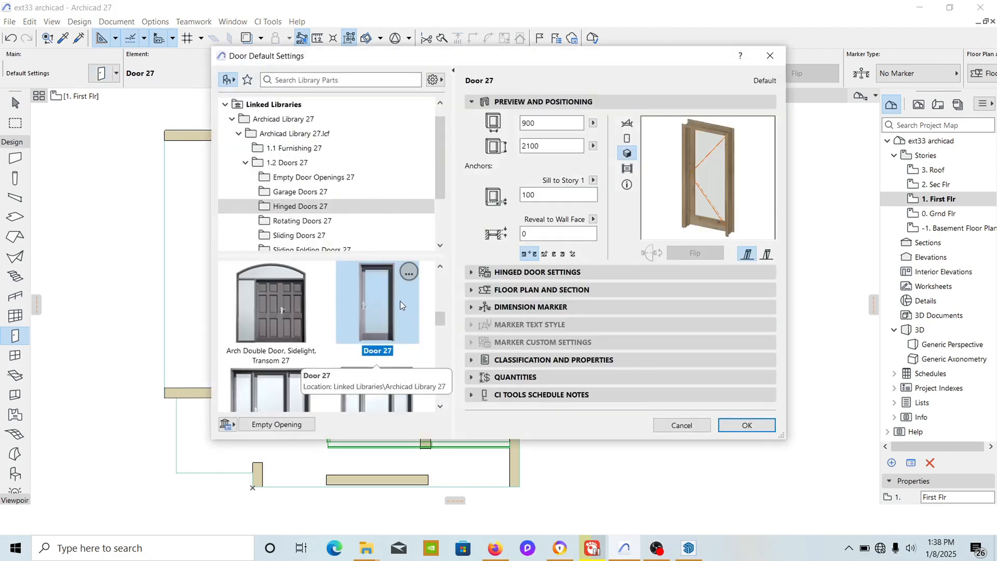
pyautogui.click(320, 177)
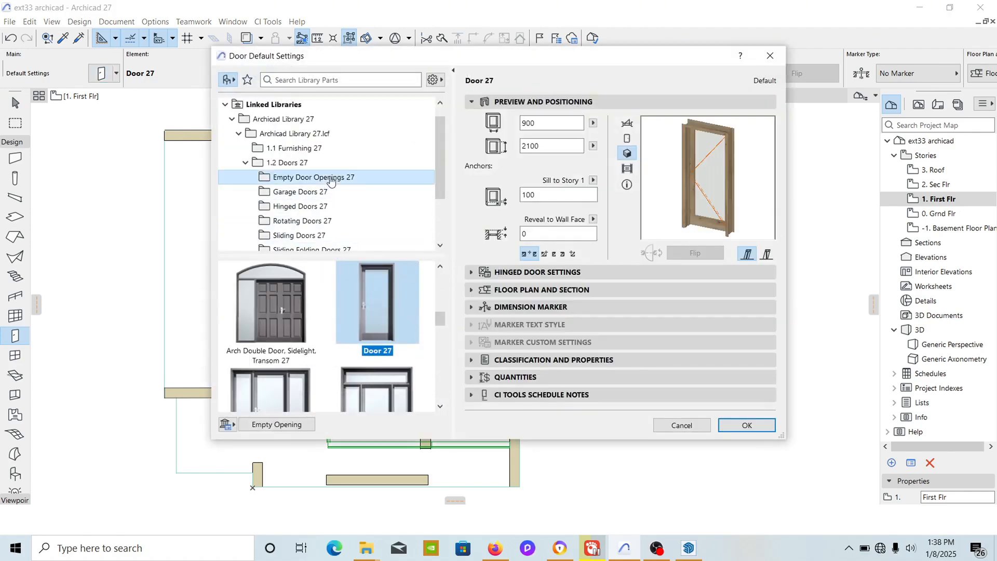
pyautogui.scroll(-3, 362, 333)
pyautogui.click(273, 347)
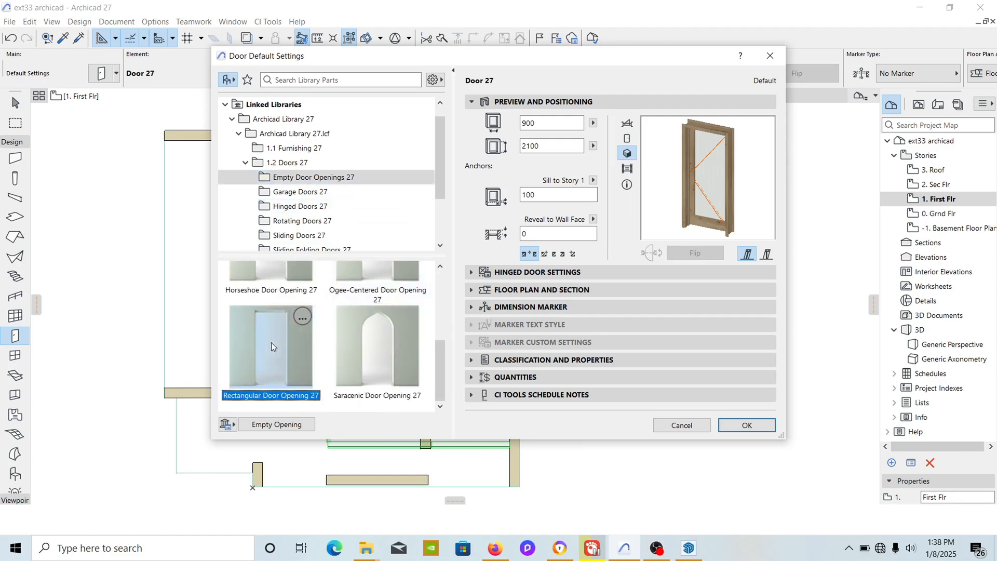
pyautogui.click(747, 425)
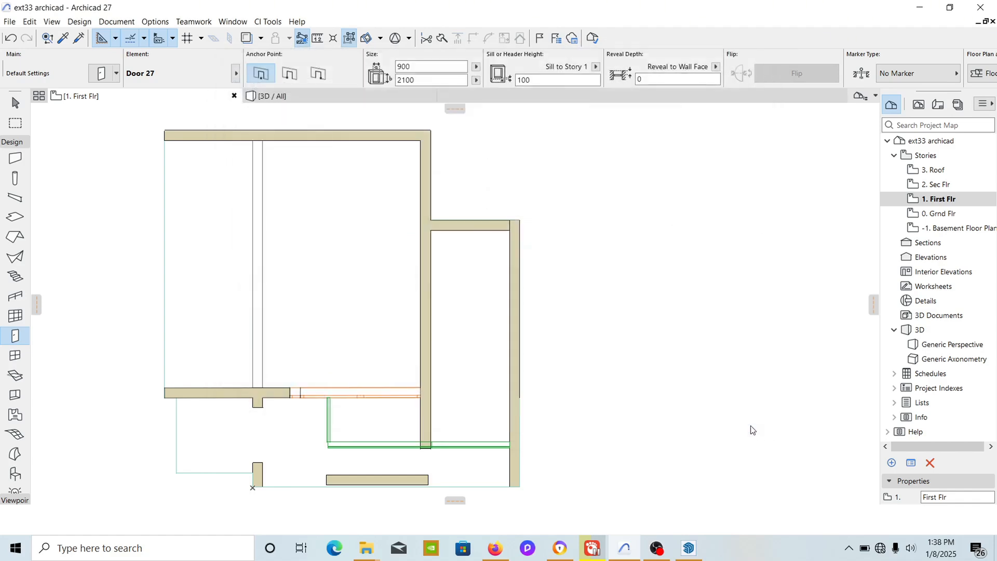
pyautogui.click(104, 74)
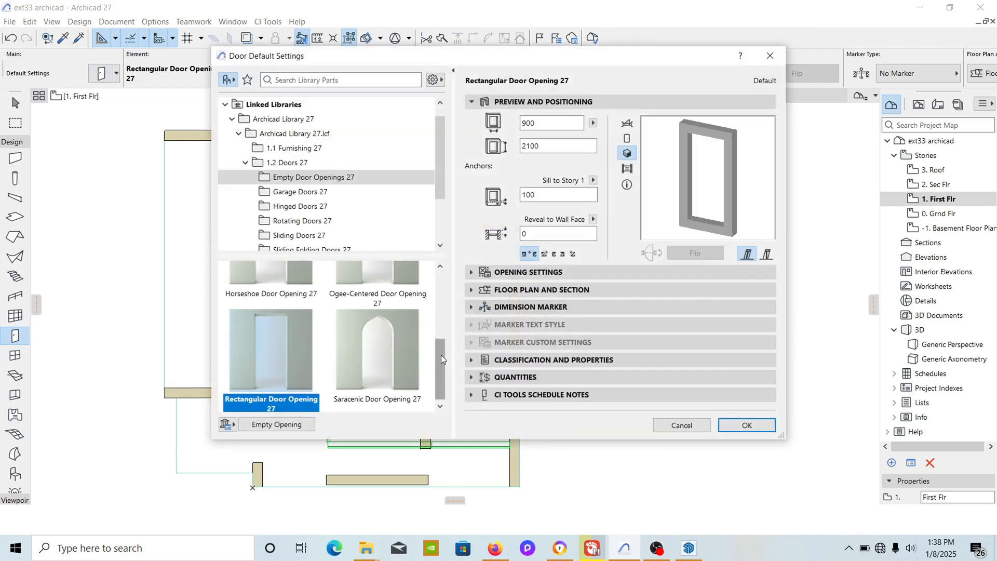
pyautogui.scroll(2, 442, 359)
pyautogui.click(747, 425)
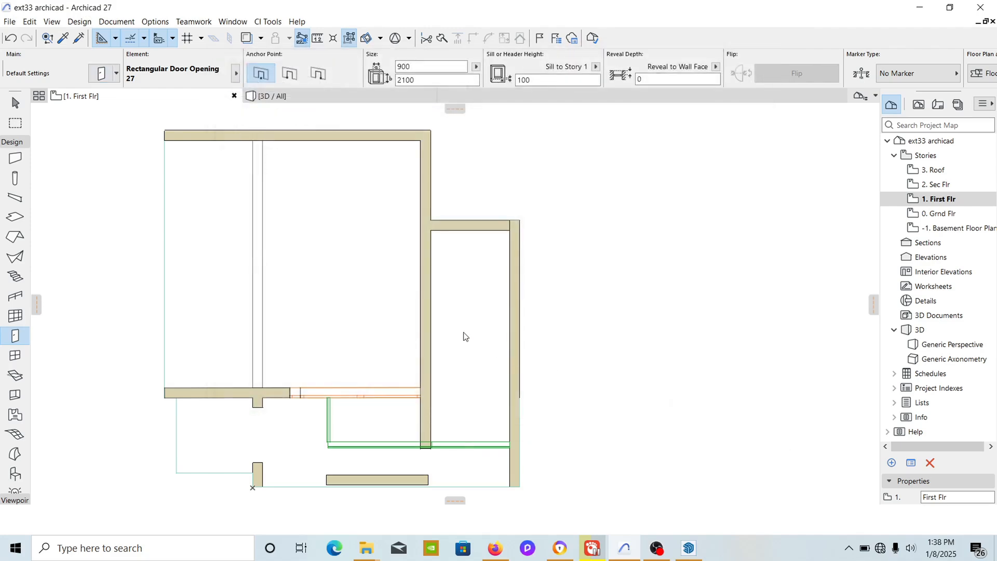
# Place the rectangular opening in the first floor's interior bearing wall and stretch both ends to a width of 3529 mm, between the adjoining walls' inner faces.
pyautogui.click(430, 308)
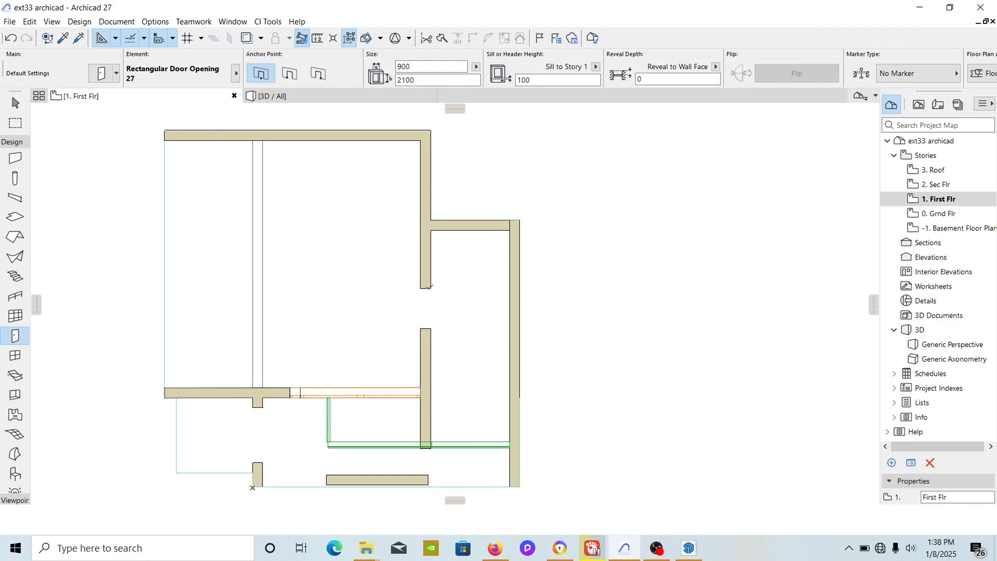
pyautogui.keyDown('shift'); pyautogui.click(430, 288); pyautogui.keyUp('shift')
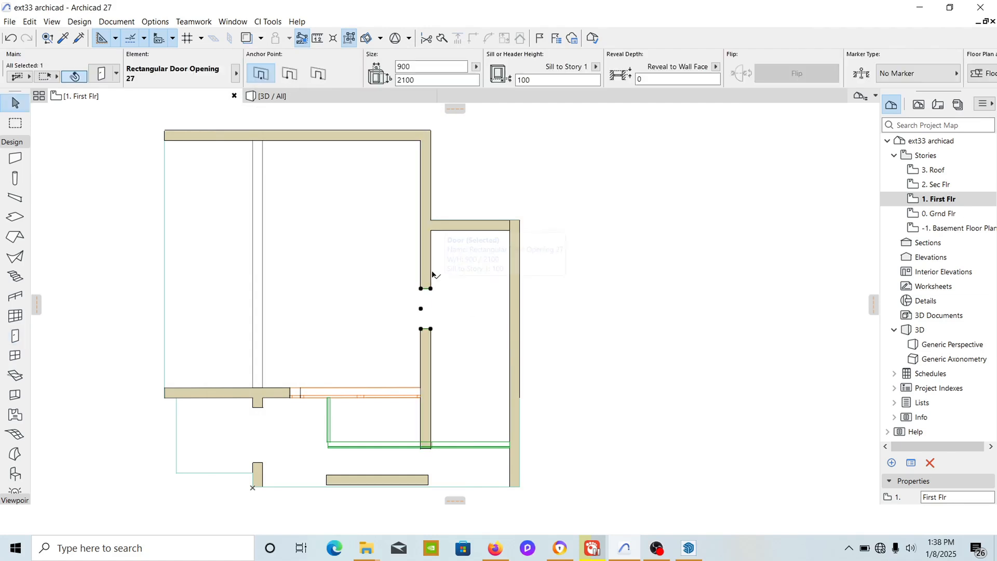
pyautogui.click(431, 288)
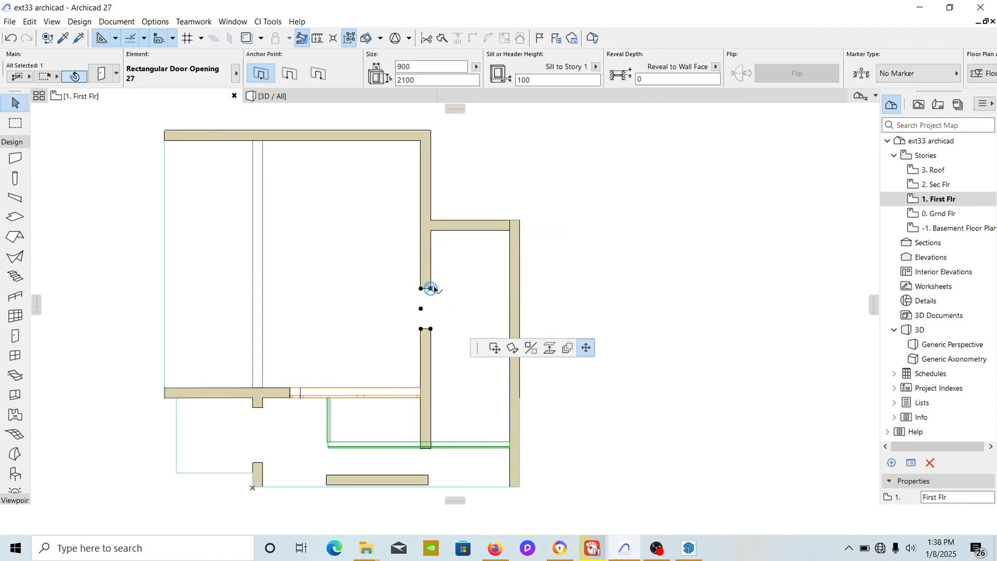
pyautogui.click(434, 229)
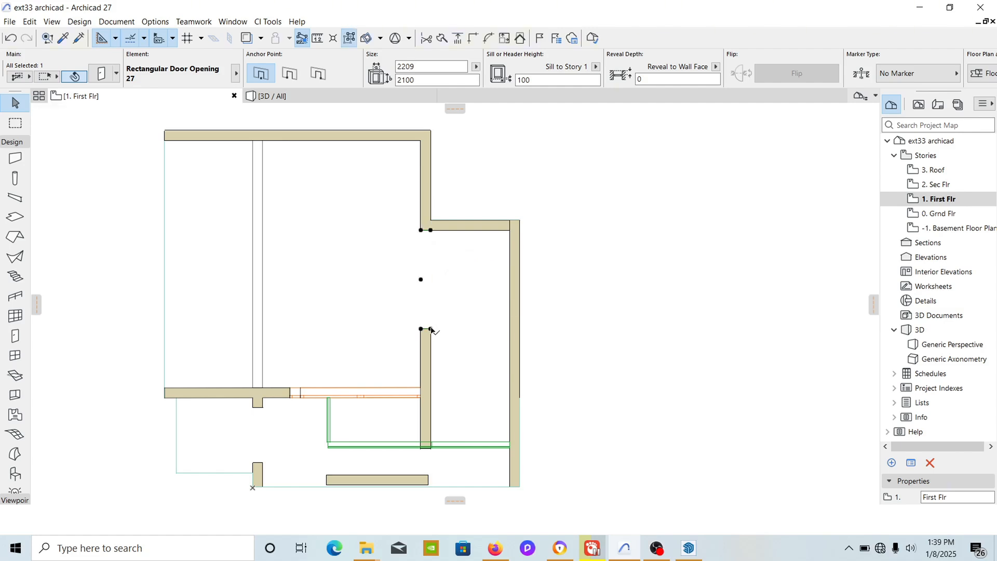
pyautogui.click(430, 329)
pyautogui.click(421, 387)
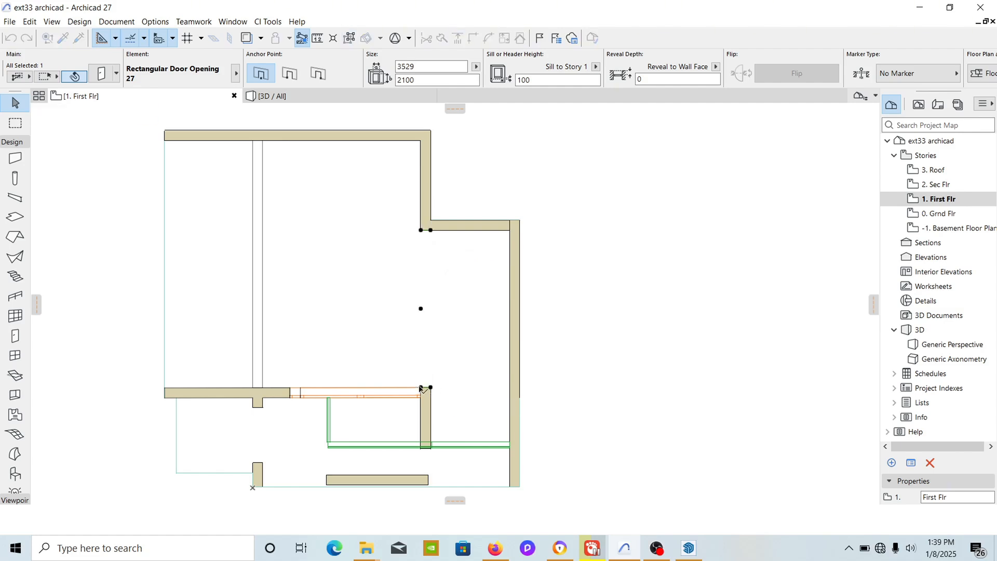
# Examine the new wall opening in 3D through the upper front window of the house model.
pyautogui.press('F3')
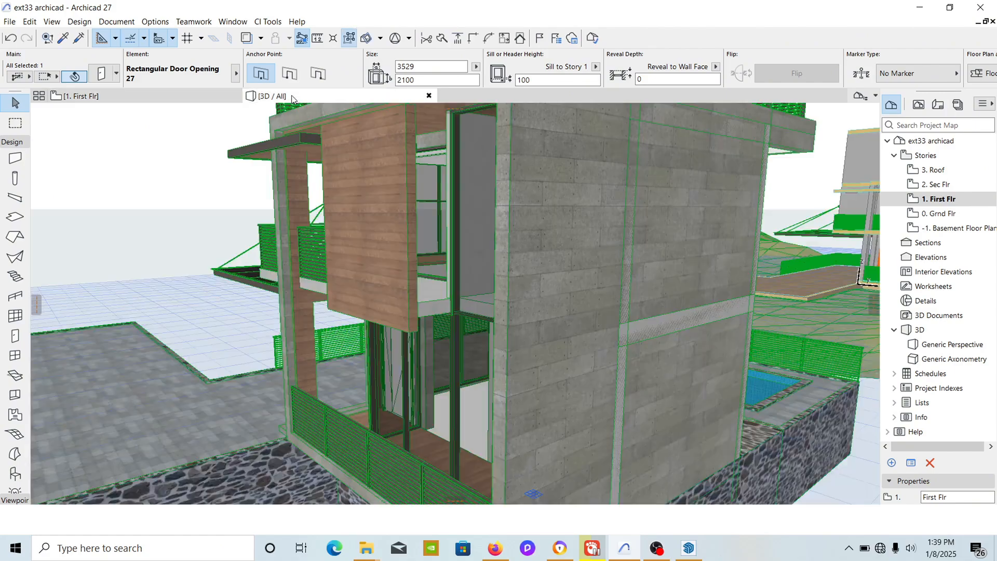
pyautogui.keyDown('shift'); pyautogui.moveTo(646, 287); pyautogui.dragTo(732, 289, button='middle'); pyautogui.keyUp('shift')
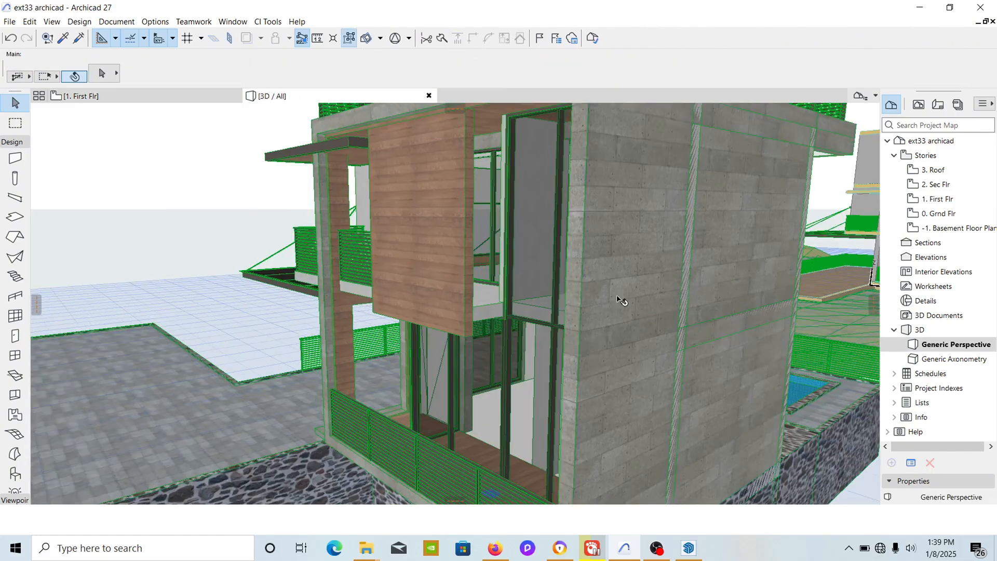
pyautogui.scroll(-5, 251, 289)
pyautogui.scroll(4, 779, 222)
pyautogui.scroll(5, 782, 225)
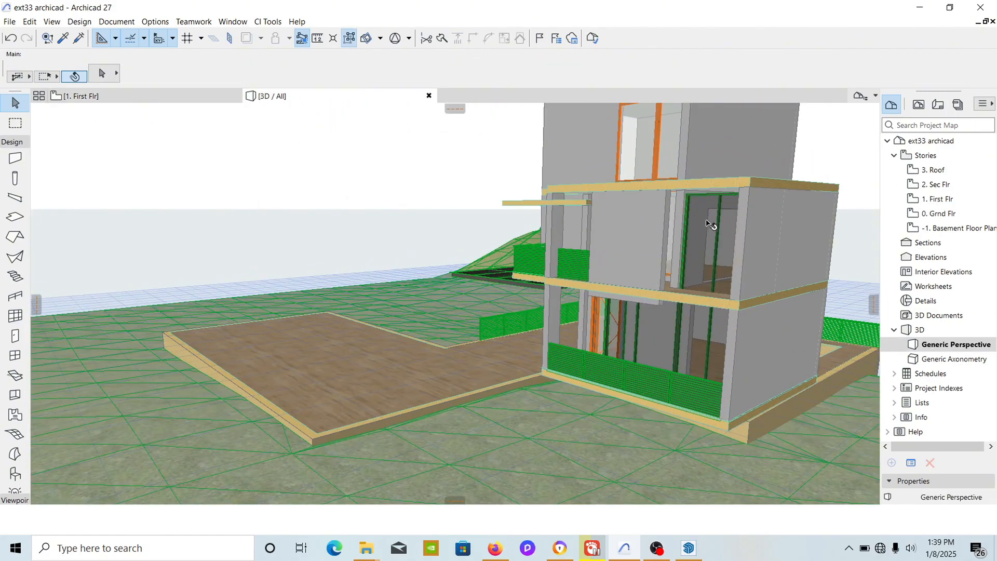
pyautogui.scroll(4, 675, 251)
pyautogui.scroll(-6, 643, 263)
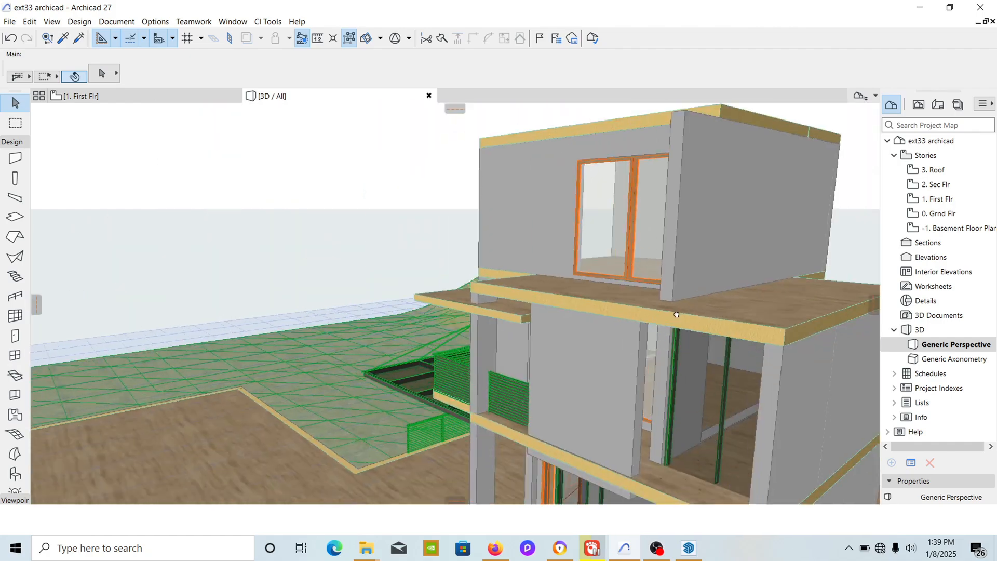
pyautogui.moveTo(643, 263); pyautogui.dragTo(716, 208, button='middle')
pyautogui.scroll(-1, 699, 251)
pyautogui.scroll(5, 668, 274)
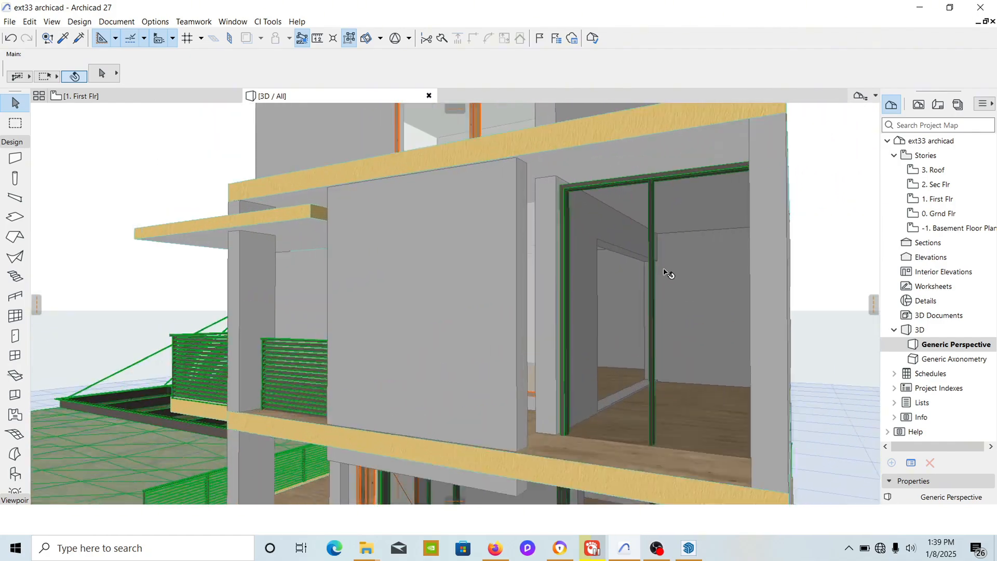
# Check in SketchUp how the interior wall behind the upper front window opens, and return to the Archicad 3D view.
pyautogui.click(687, 550)
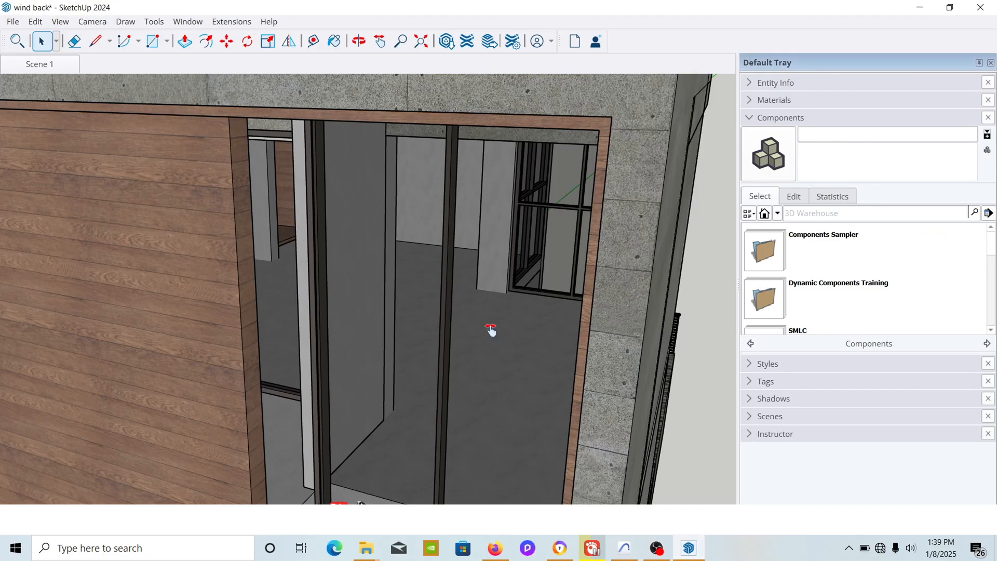
pyautogui.moveTo(490, 329); pyautogui.dragTo(493, 250, button='middle')
pyautogui.click(624, 548)
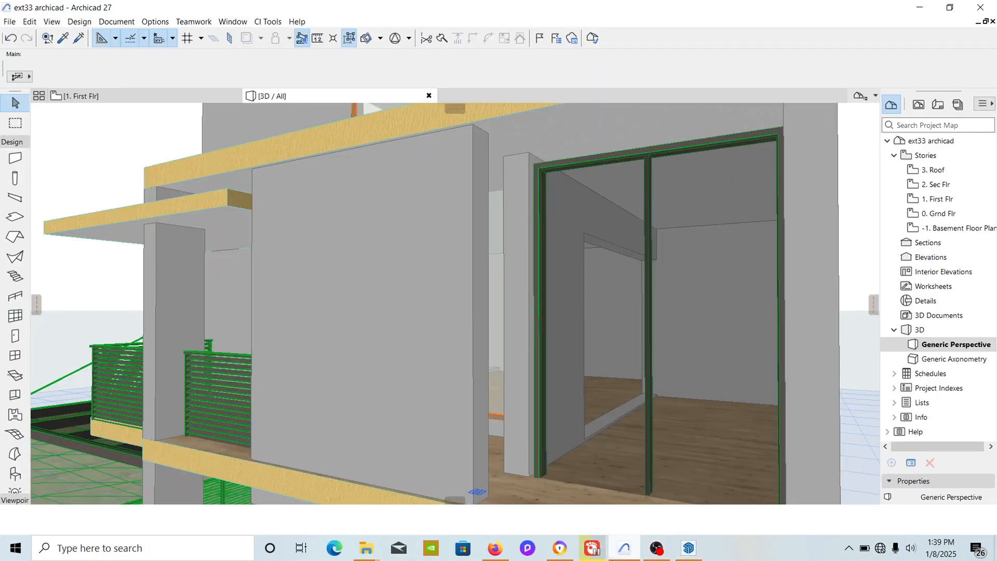
# Set the rectangular opening's height to 2400 mm and its sill height to story 1 to 0.
pyautogui.scroll(3, 623, 289)
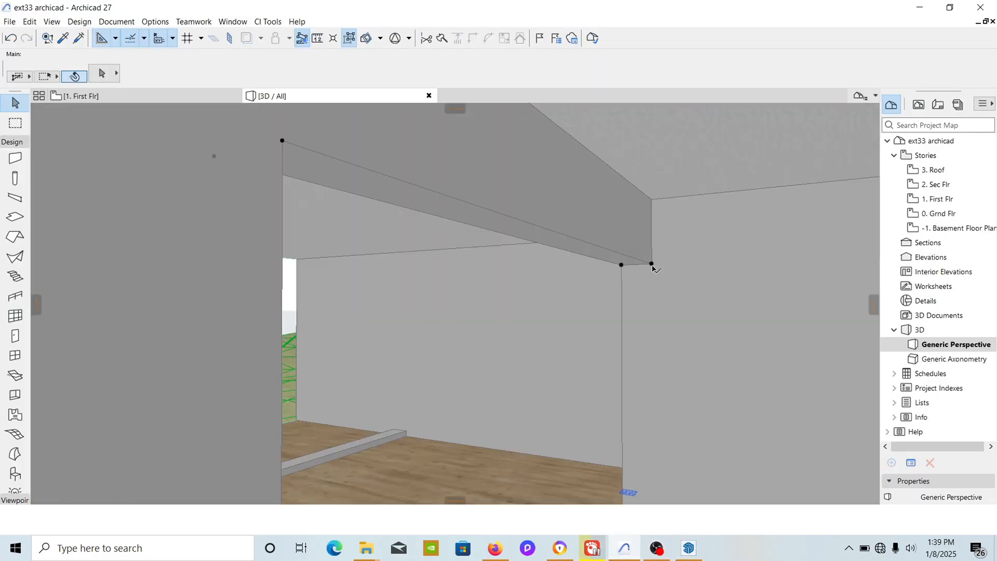
pyautogui.click(652, 266)
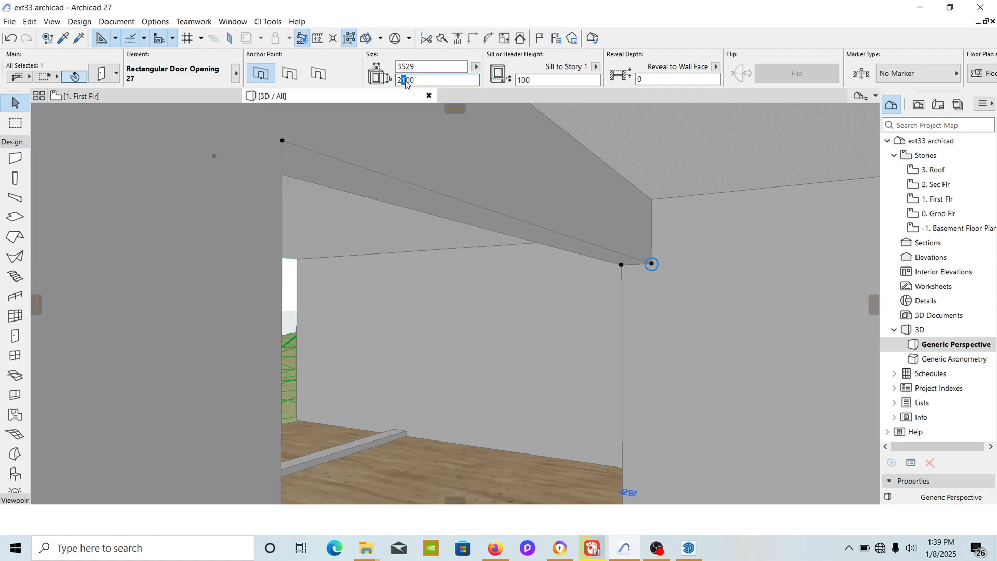
pyautogui.click(413, 66)
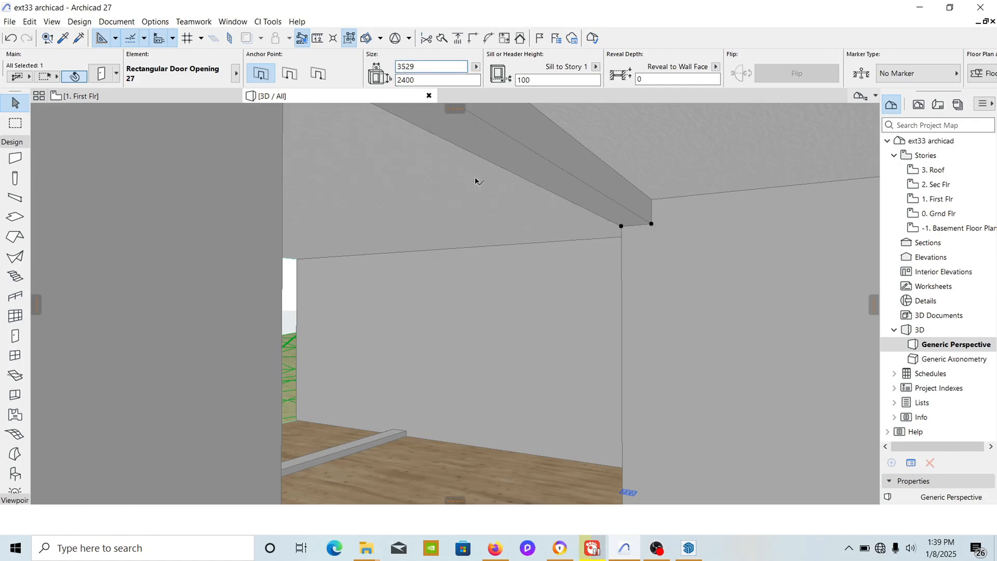
pyautogui.scroll(-1, 551, 199)
pyautogui.moveTo(614, 314); pyautogui.dragTo(601, 220, button='middle')
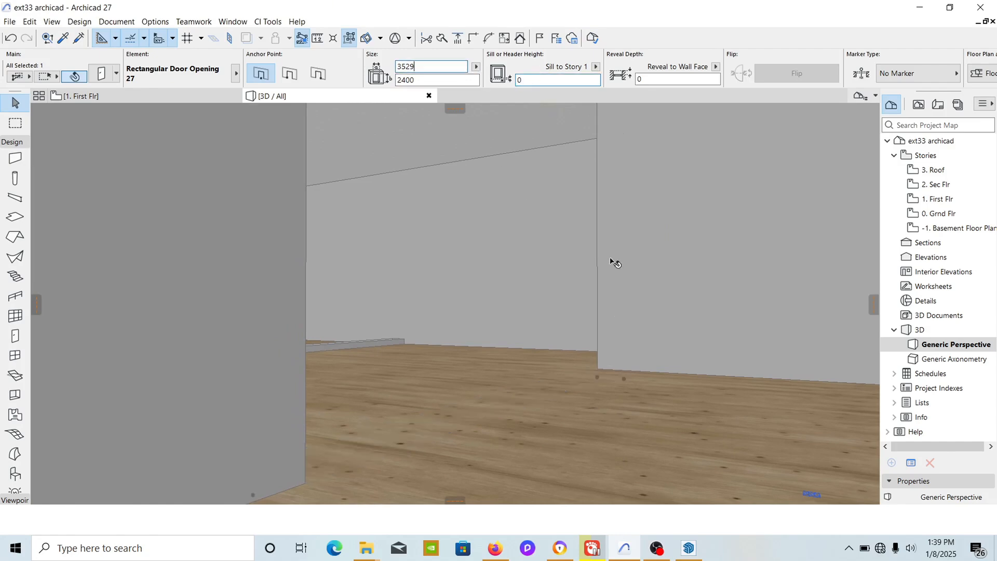
# Examine the adjusted opening and the house's front windows, walls and railings in 3D from several angles.
pyautogui.moveTo(614, 262); pyautogui.dragTo(607, 334, button='middle')
pyautogui.scroll(-5, 604, 328)
pyautogui.scroll(-3, 598, 322)
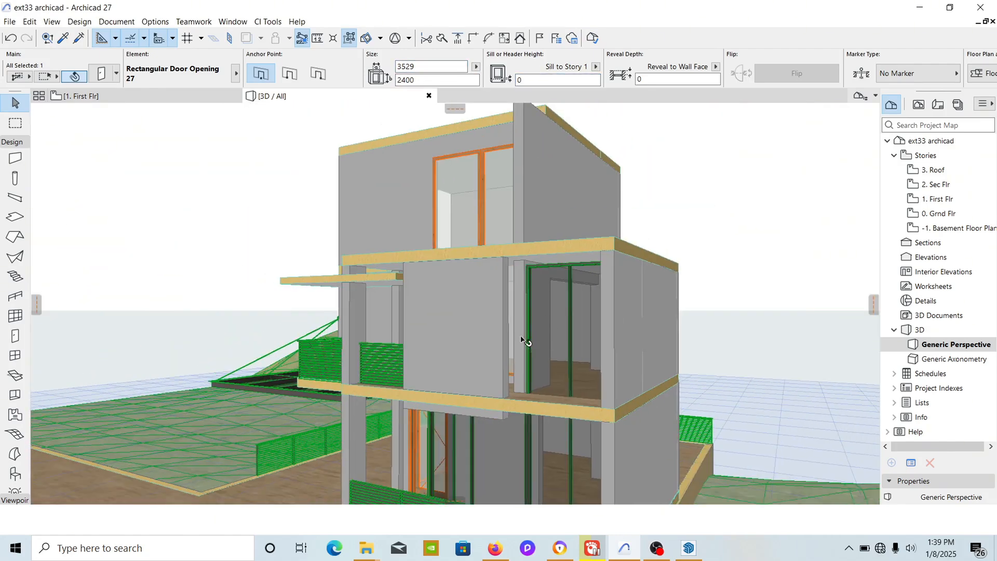
pyautogui.scroll(5, 543, 276)
pyautogui.scroll(-2, 479, 195)
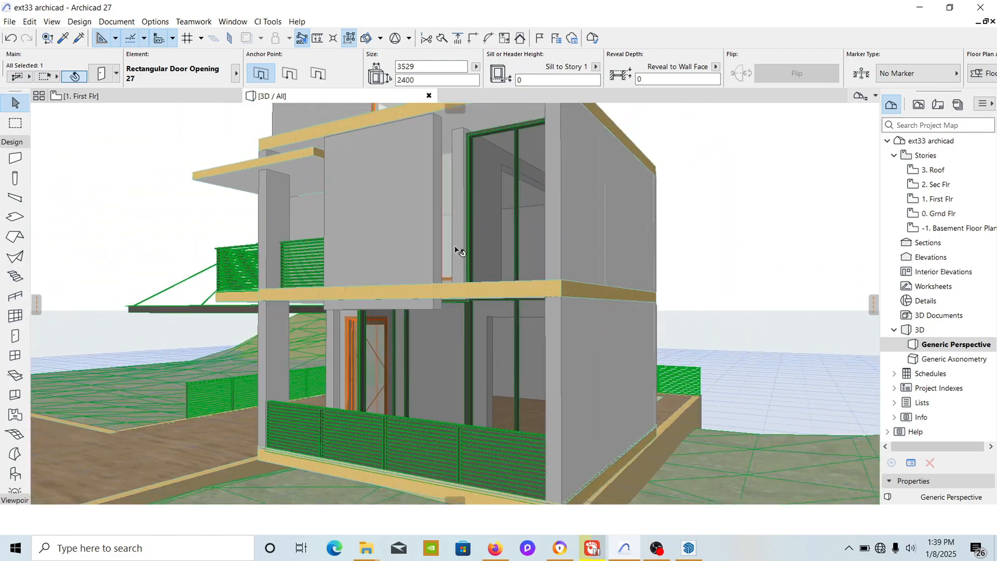
pyautogui.keyDown('shift'); pyautogui.moveTo(458, 252); pyautogui.dragTo(471, 289, button='middle'); pyautogui.keyUp('shift')
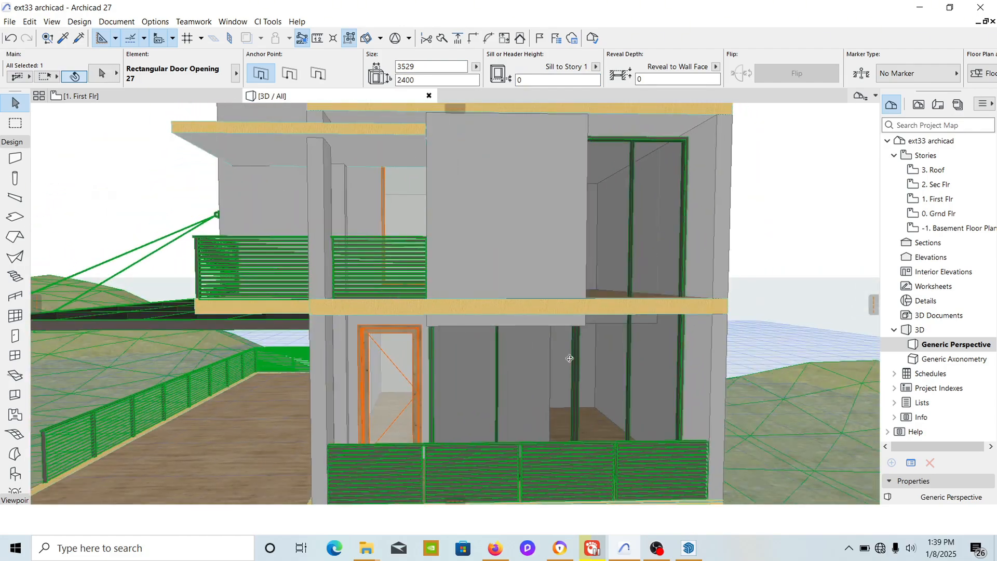
pyautogui.keyDown('shift'); pyautogui.moveTo(569, 359); pyautogui.dragTo(507, 340, button='middle'); pyautogui.keyUp('shift')
pyautogui.scroll(-2, 507, 340)
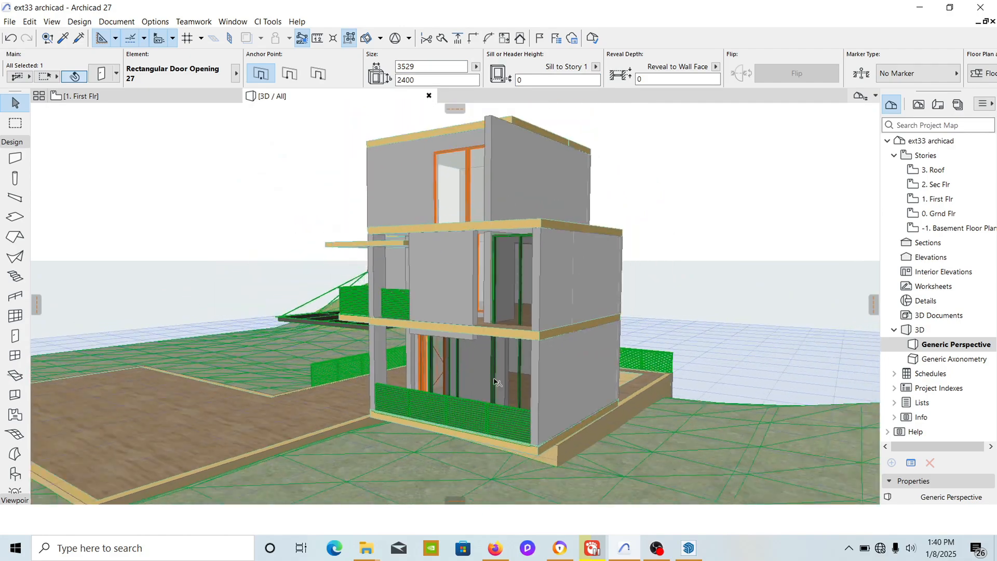
pyautogui.keyDown('shift'); pyautogui.moveTo(495, 382); pyautogui.dragTo(721, 386, button='middle'); pyautogui.keyUp('shift')
pyautogui.press('Escape')
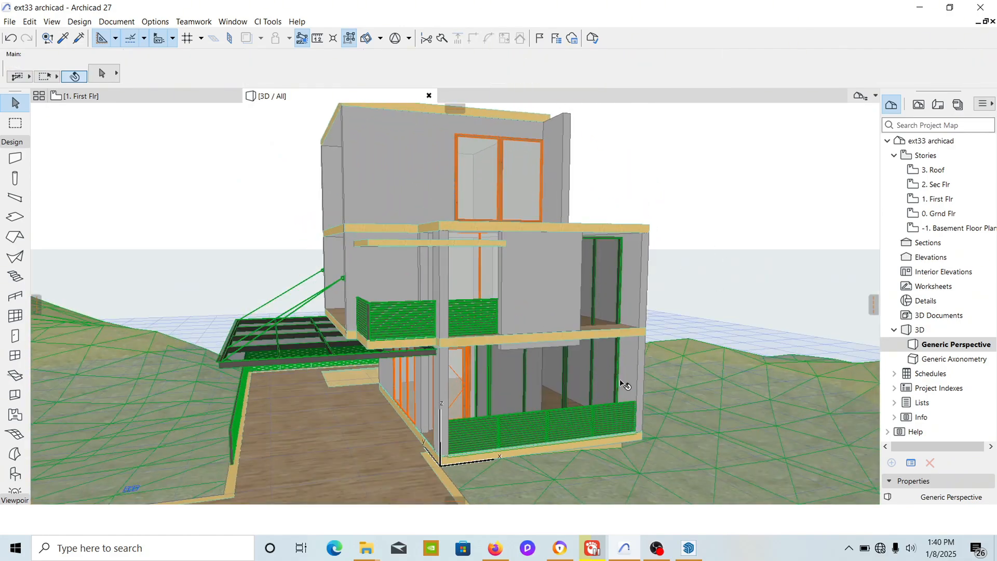
pyautogui.keyDown('shift'); pyautogui.moveTo(656, 364); pyautogui.dragTo(450, 360, button='middle'); pyautogui.keyUp('shift')
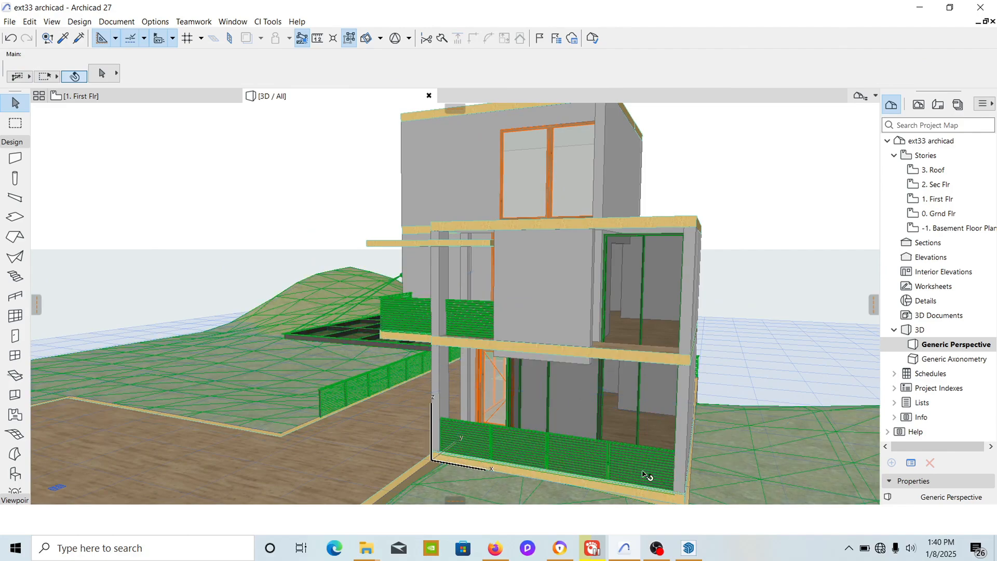
pyautogui.keyDown('shift'); pyautogui.moveTo(647, 475); pyautogui.dragTo(499, 383, button='middle'); pyautogui.keyUp('shift')
pyautogui.keyDown('shift'); pyautogui.moveTo(588, 441); pyautogui.dragTo(542, 319, button='middle'); pyautogui.keyUp('shift')
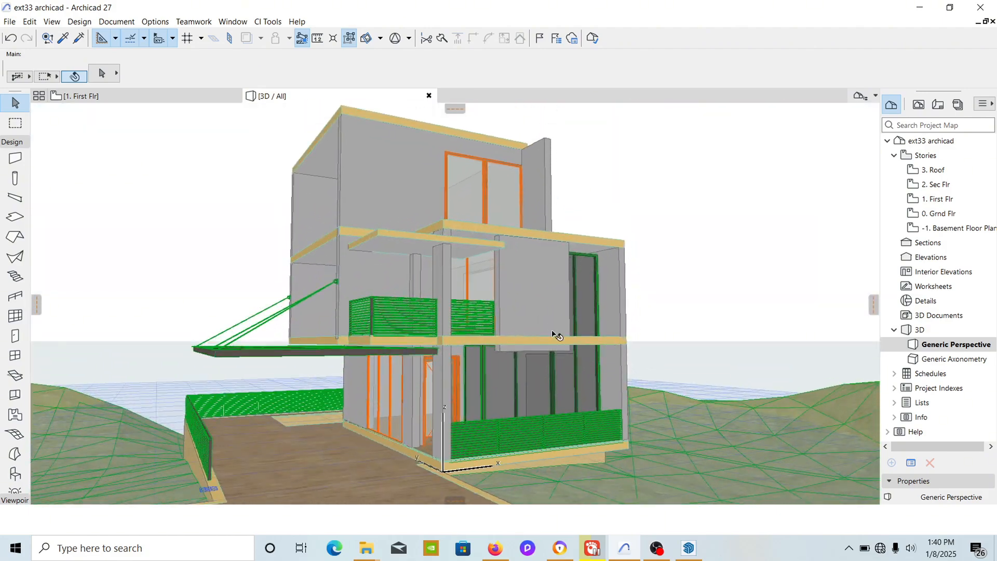
# Open the ground floor plan and pick up the settings of the interior wall beside the door for drawing a new wall.
pyautogui.click(79, 96)
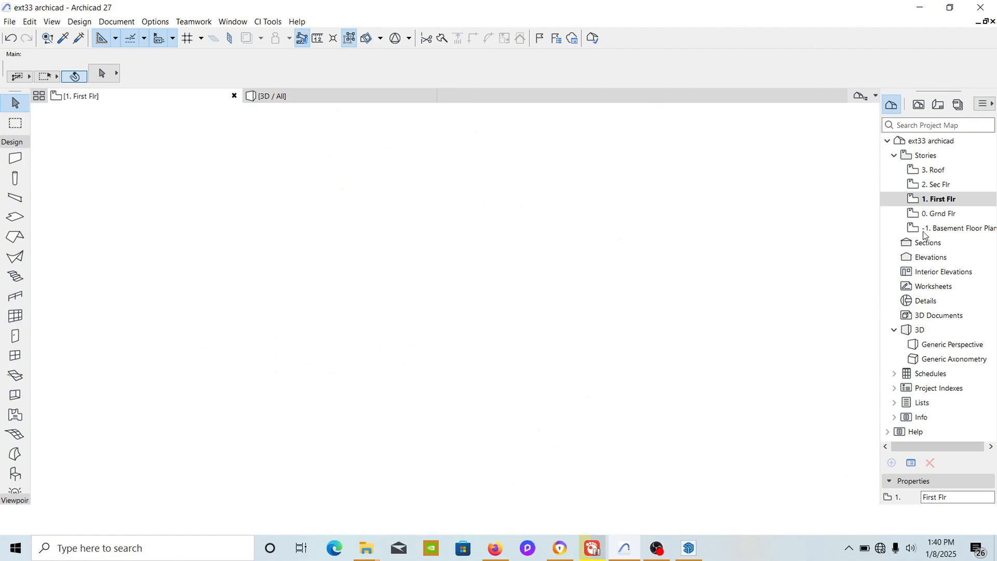
pyautogui.click(941, 214)
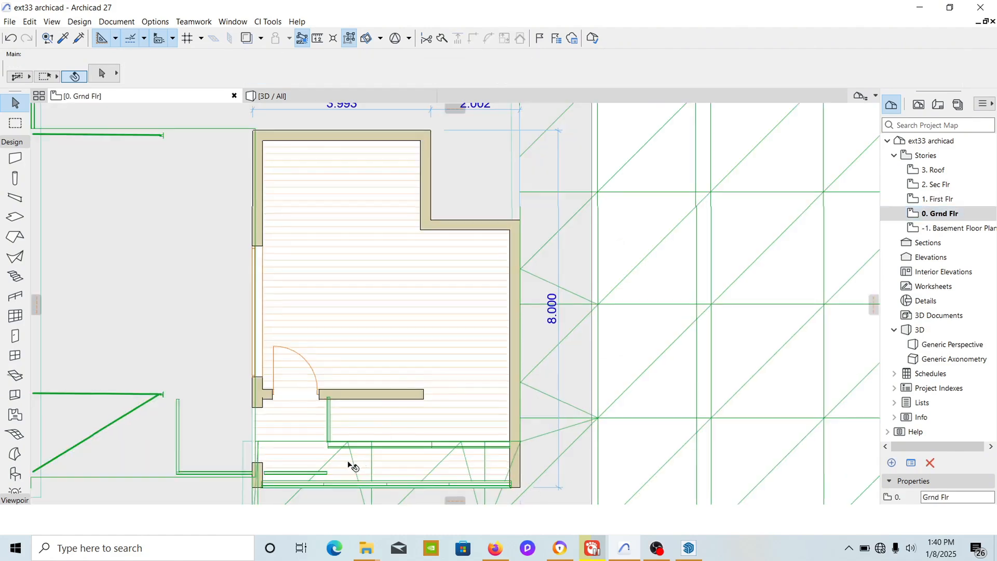
pyautogui.scroll(2, 349, 465)
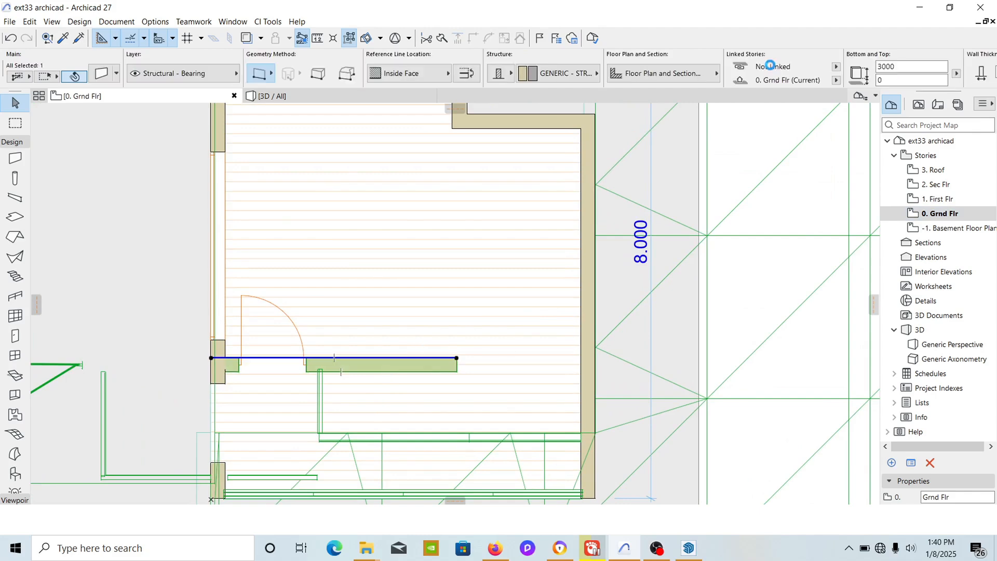
pyautogui.click(62, 41)
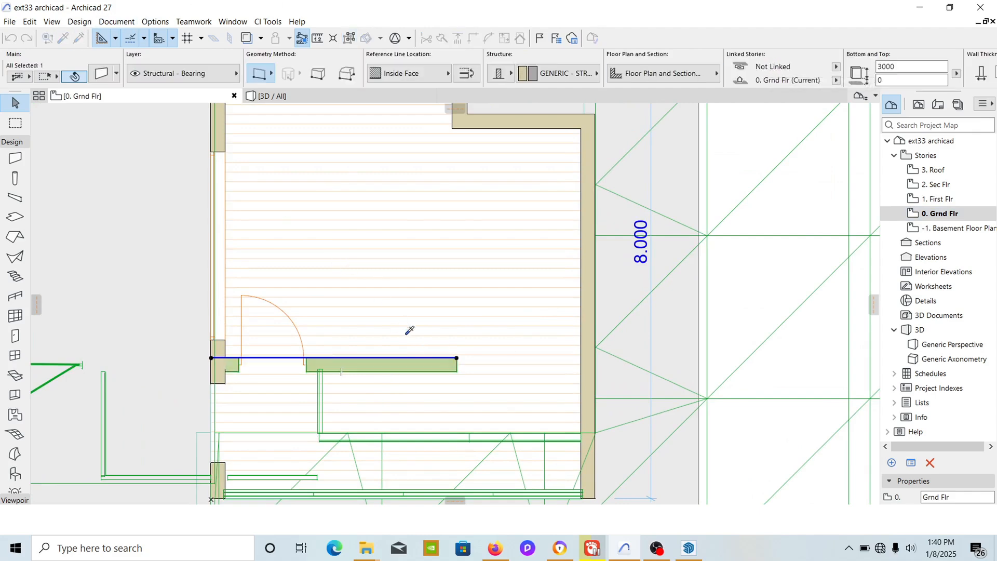
pyautogui.click(435, 366)
pyautogui.scroll(2, 325, 445)
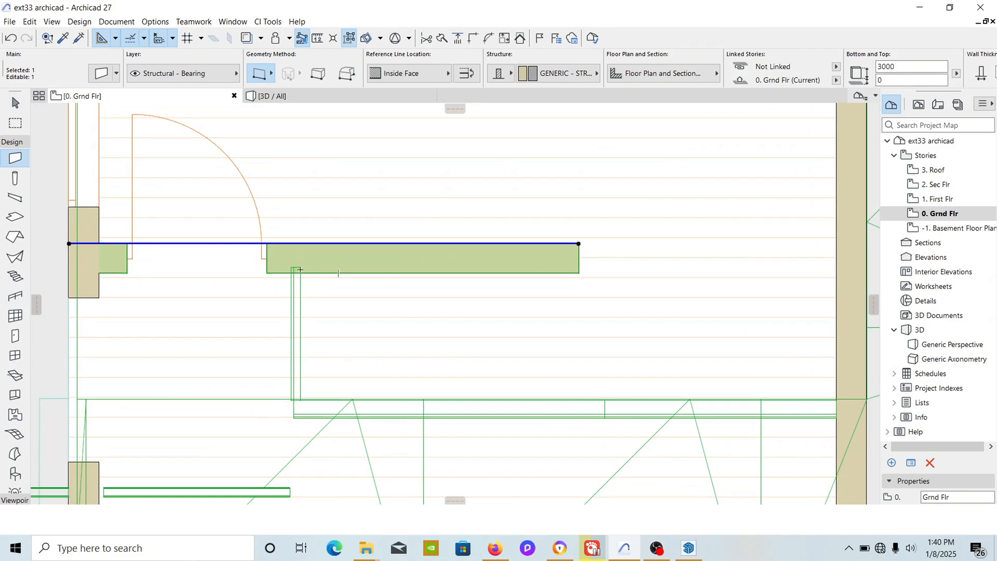
pyautogui.click(294, 273)
pyautogui.press('Escape')
pyautogui.press('Escape')
# Draw an L-shaped wall along the front window frames with Outside Face reference, about 1090 mm from the interior wall and 4081 mm to the side wall.
pyautogui.click(294, 273)
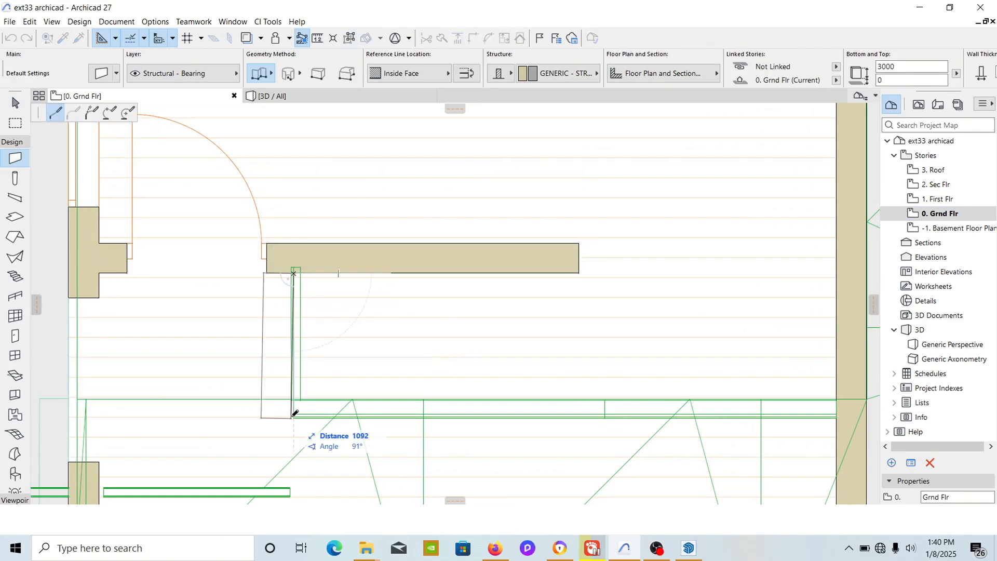
pyautogui.click(381, 82)
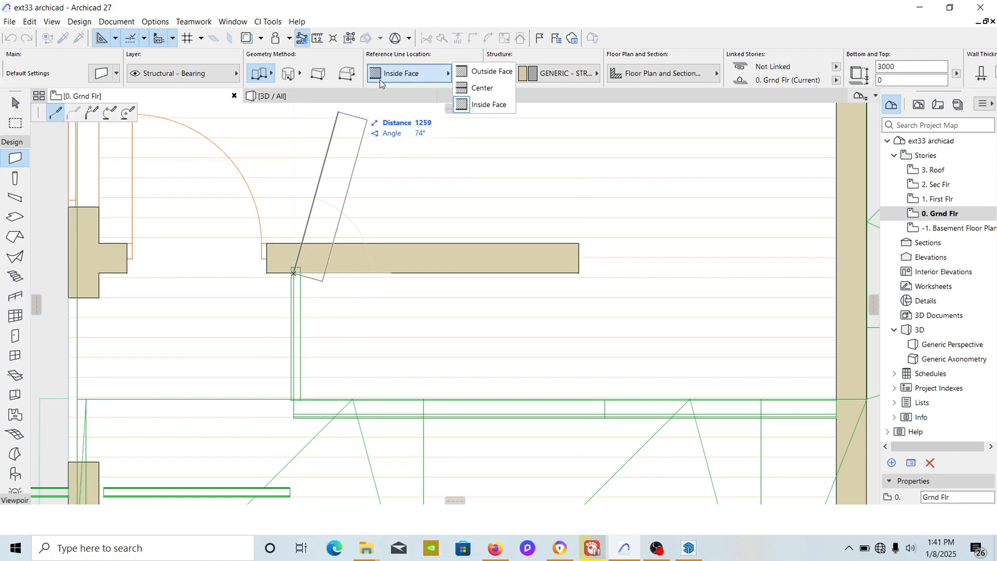
pyautogui.click(491, 72)
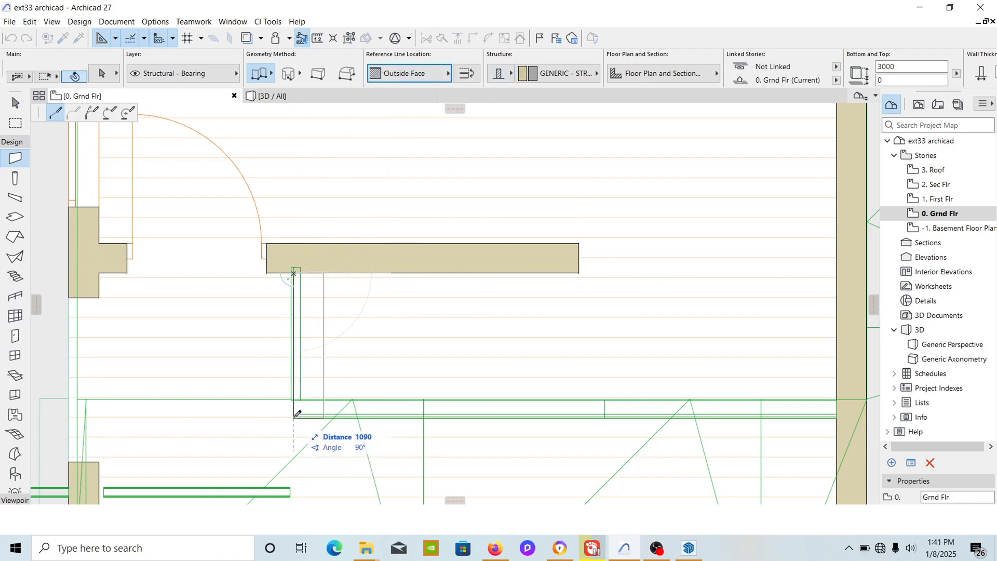
pyautogui.click(294, 416)
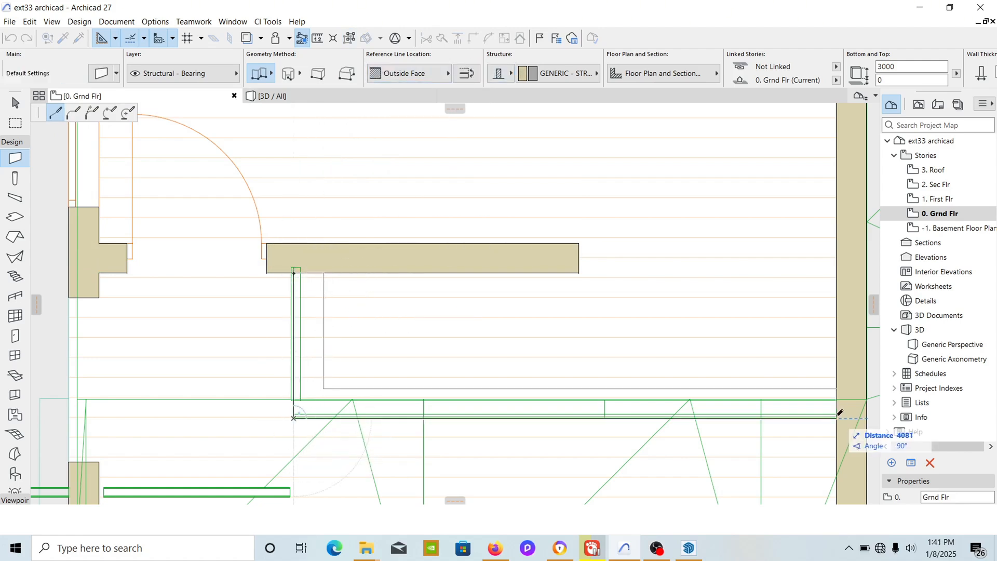
pyautogui.doubleClick(836, 418)
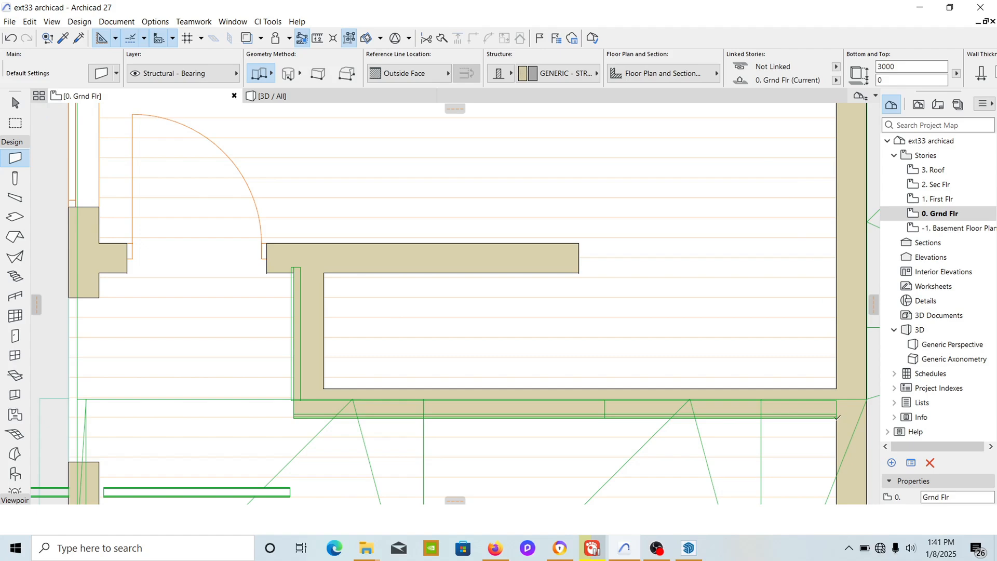
pyautogui.press('Escape')
pyautogui.scroll(-3, 318, 351)
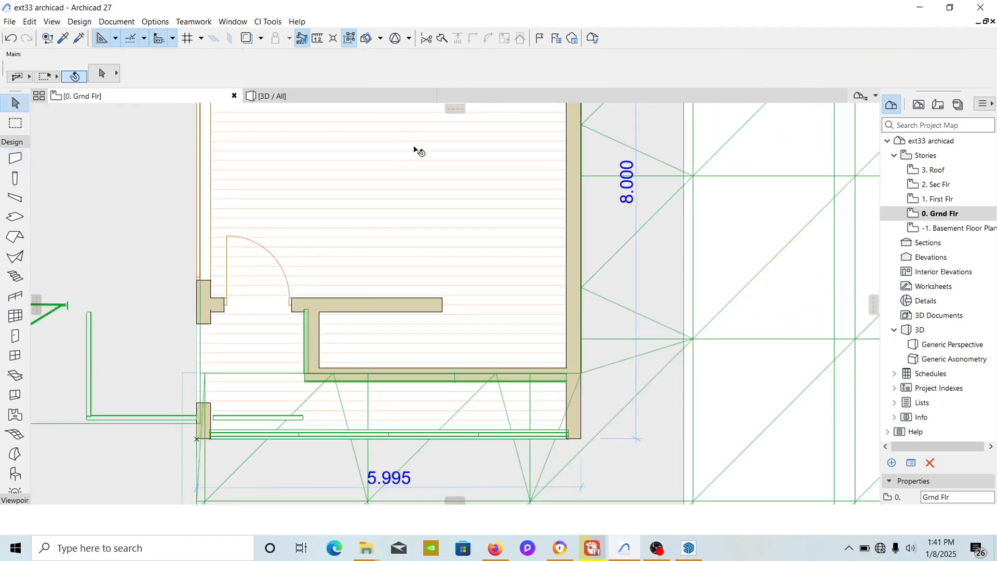
# Examine the new ground floor wall in 3D and check its front segment in the floor plan.
pyautogui.click(343, 99)
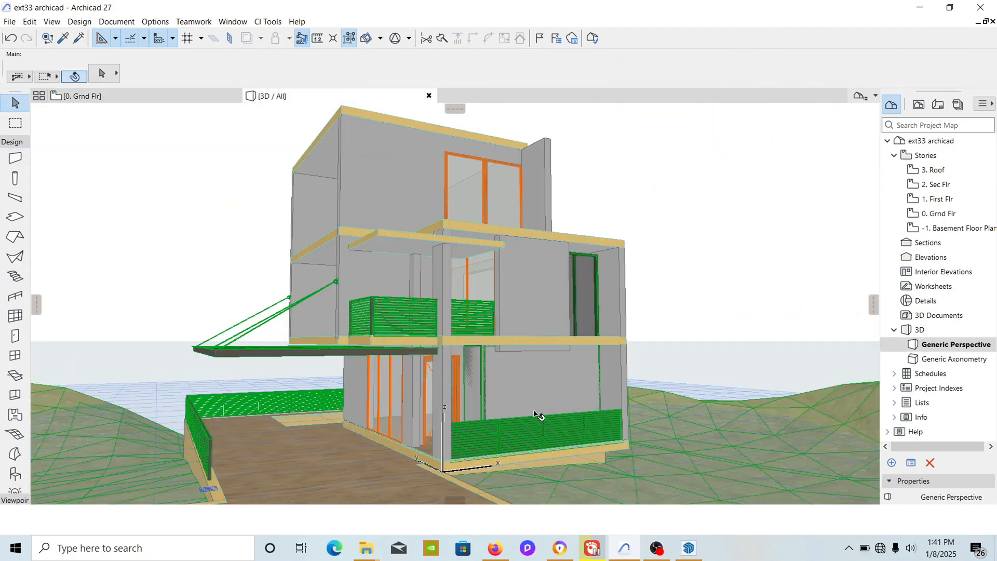
pyautogui.scroll(3, 535, 415)
pyautogui.keyDown('shift'); pyautogui.moveTo(534, 414); pyautogui.dragTo(522, 377, button='middle'); pyautogui.keyUp('shift')
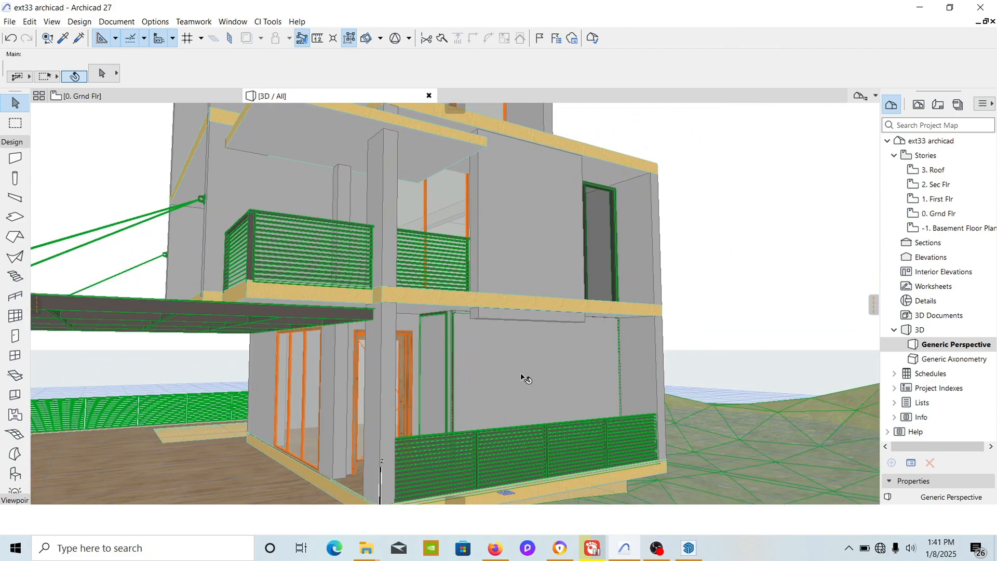
pyautogui.click(82, 96)
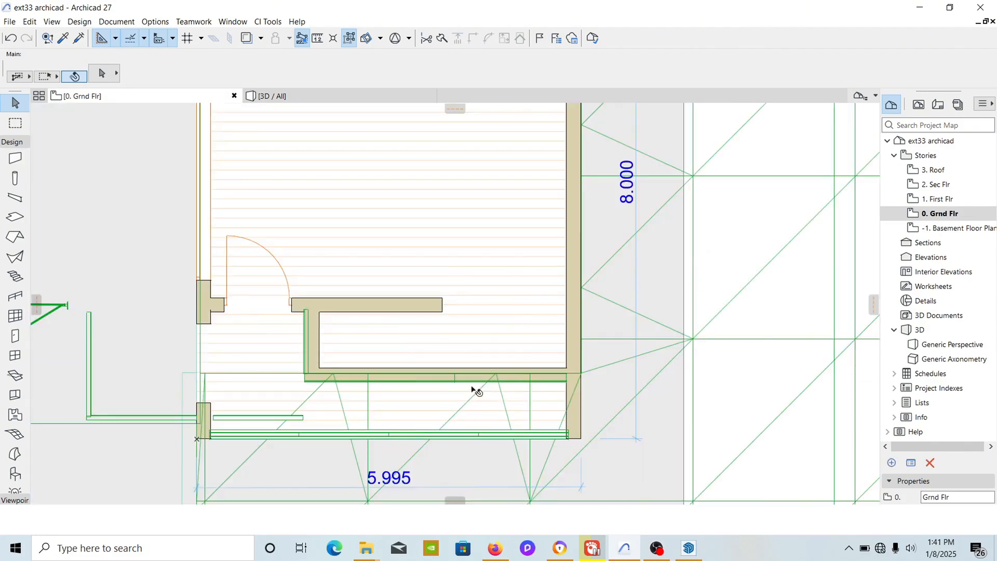
pyautogui.click(449, 368)
pyautogui.click(355, 96)
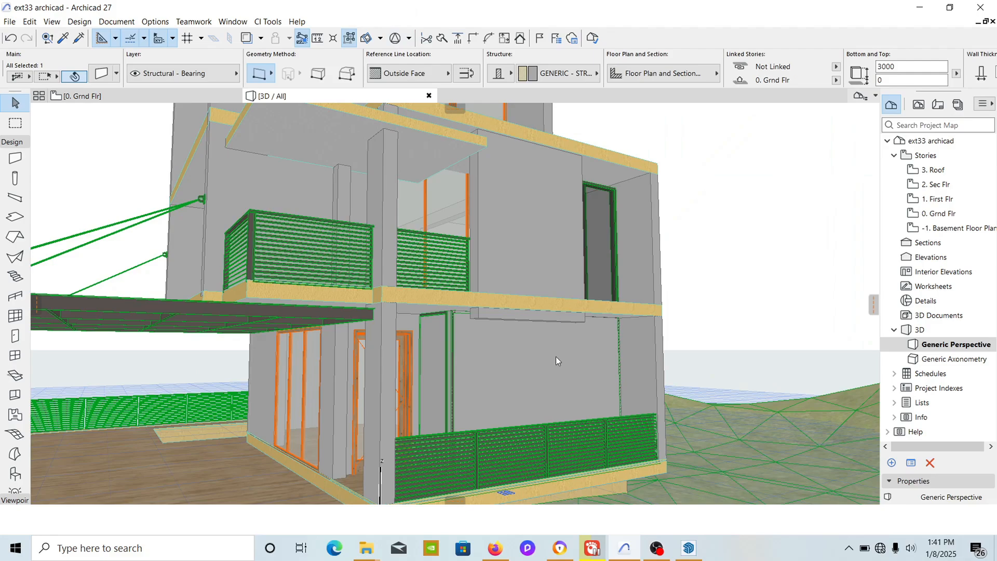
# Check in SketchUp how the front facade opens around the lower windows and wood panel, and return to the Archicad 3D view.
pyautogui.click(688, 547)
pyautogui.moveTo(474, 310)
pyautogui.mouseDown(button='middle')
pyautogui.moveTo(513, 267)
pyautogui.moveTo(427, 242)
pyautogui.moveTo(396, 329)
pyautogui.moveTo(370, 338)
pyautogui.moveTo(400, 344)
pyautogui.moveTo(495, 409)
pyautogui.mouseUp(button='middle')
pyautogui.scroll(-4, 450, 208)
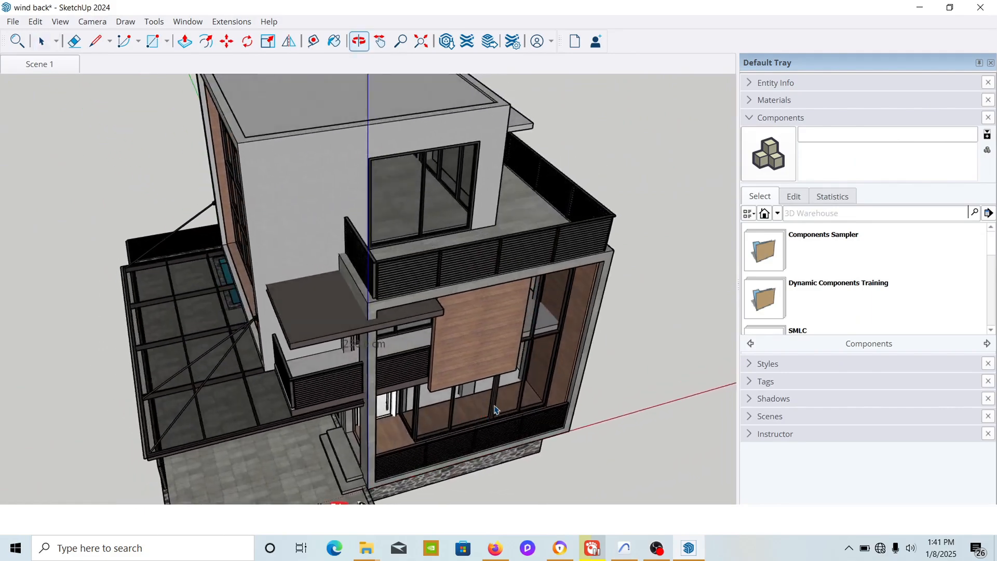
pyautogui.scroll(4, 539, 331)
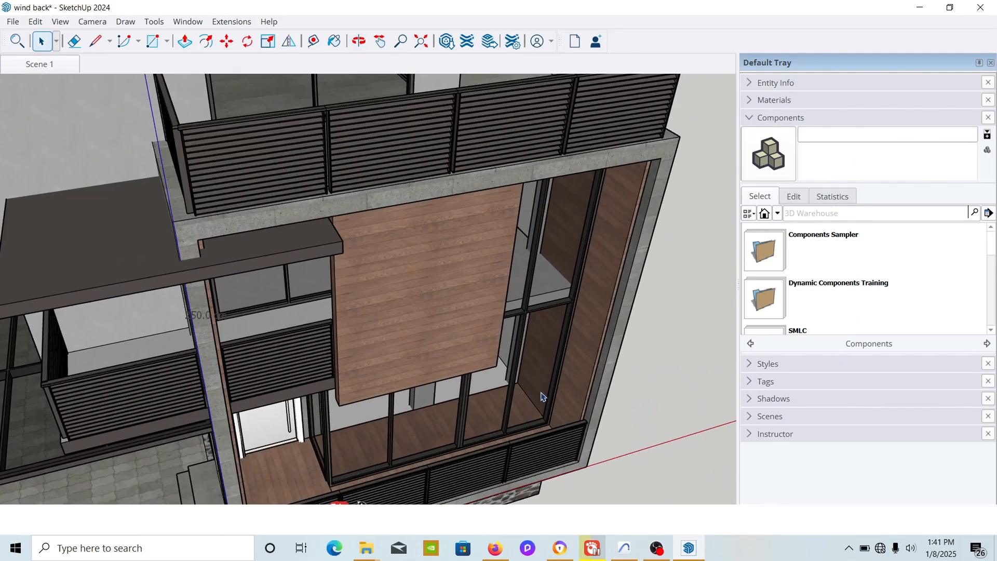
pyautogui.moveTo(431, 390); pyautogui.dragTo(275, 285, button='middle')
pyautogui.click(624, 550)
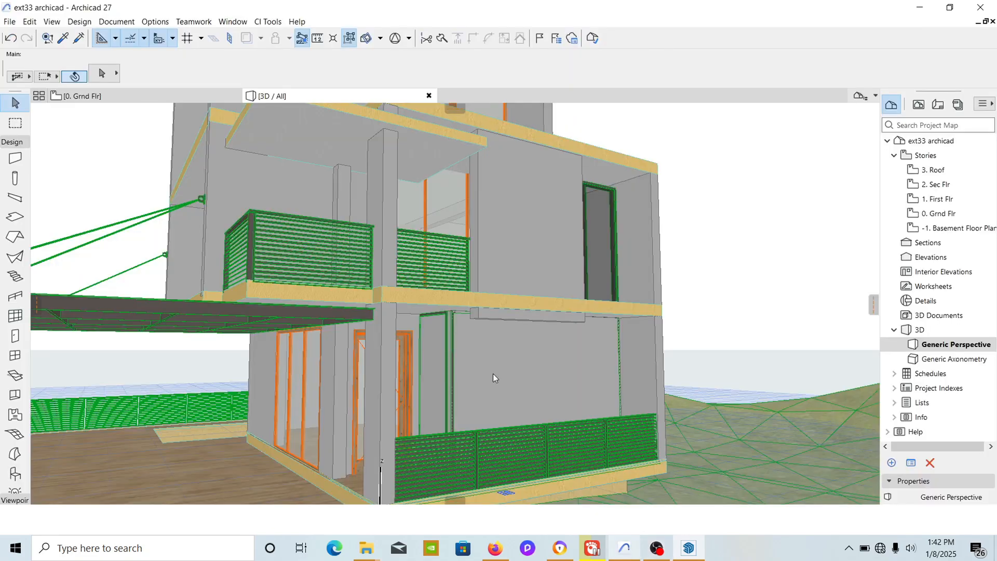